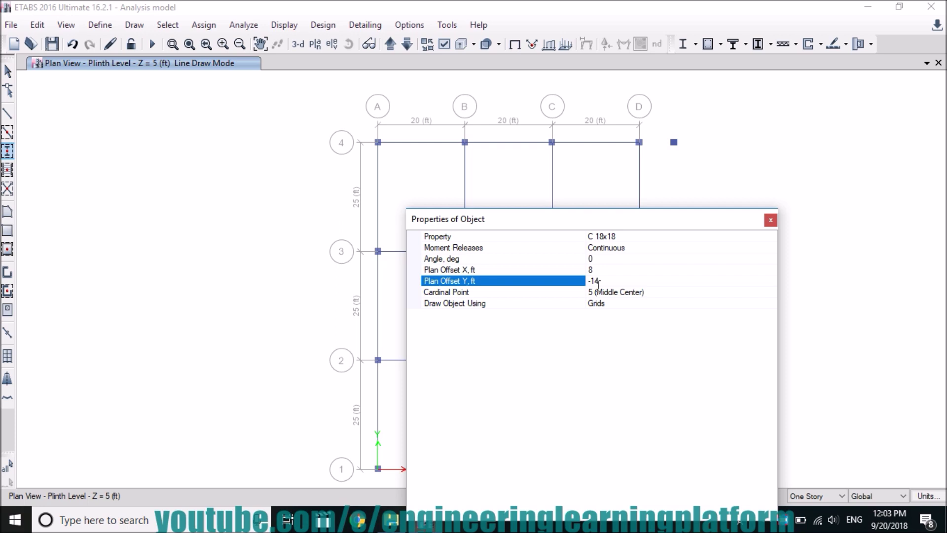
- Place a C 18x18 column offset 8 ft in X and -14 ft in Y from D4, and another level with it on grid line D
{"action": "left_click_drag", "start_coordinate": [662, 224], "coordinate": [626, 292]}
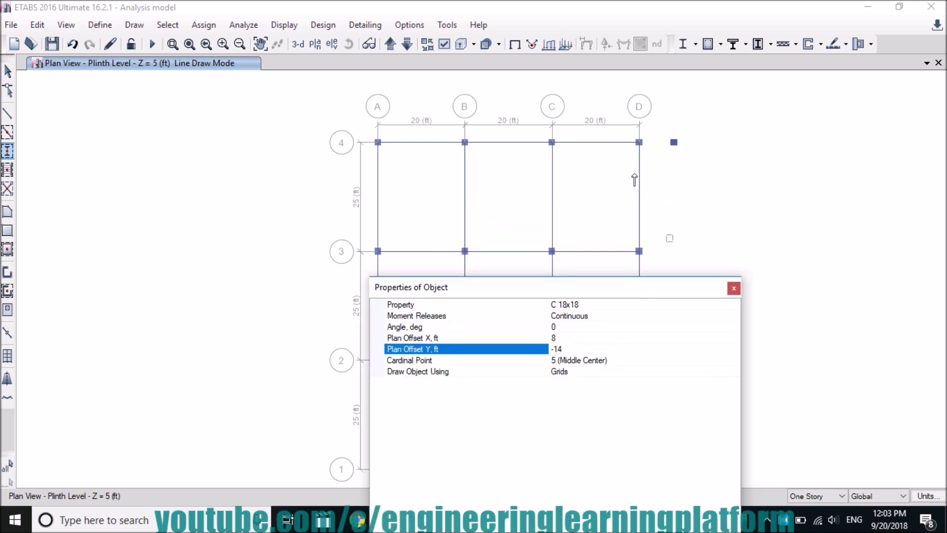
{"action": "left_click", "coordinate": [639, 143]}
{"action": "left_click", "coordinate": [564, 350]}
{"action": "left_click", "coordinate": [567, 338]}
{"action": "key", "text": "BackSpace"}
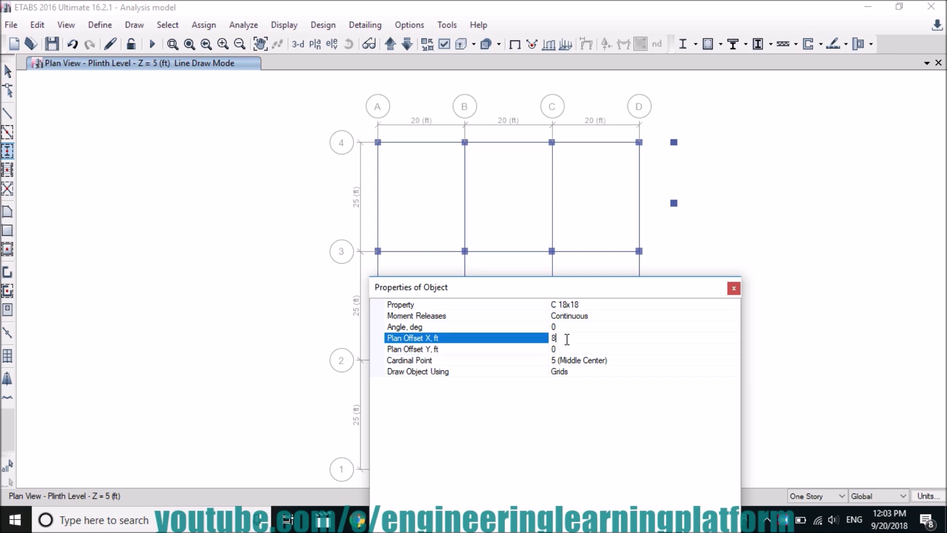
{"action": "left_click", "coordinate": [674, 203]}
{"action": "left_click", "coordinate": [733, 288]}
{"action": "key", "text": "Escape"}
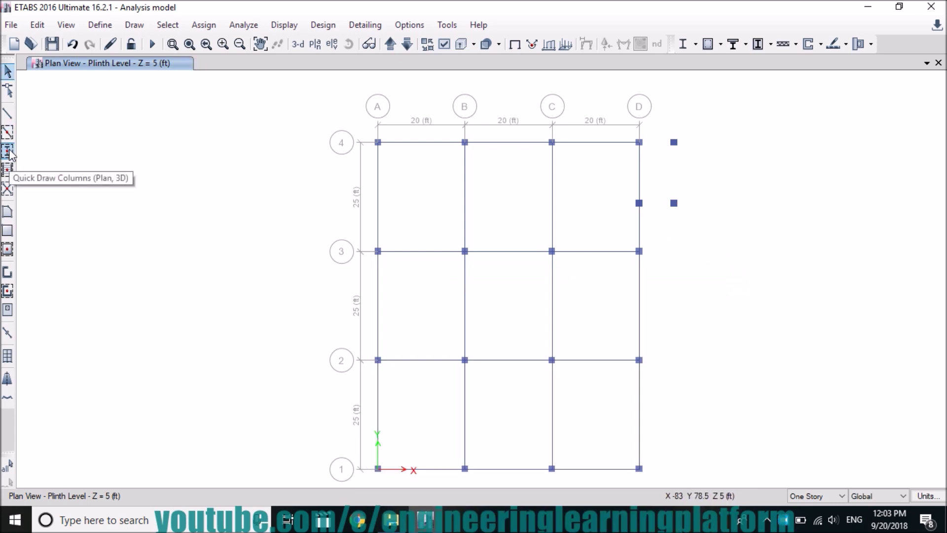
- Draw B 8x24 beams from the D4 column to the outer column, along to the second outer column, and back to grid line D
{"action": "left_click", "coordinate": [7, 115]}
{"action": "left_click", "coordinate": [591, 255]}
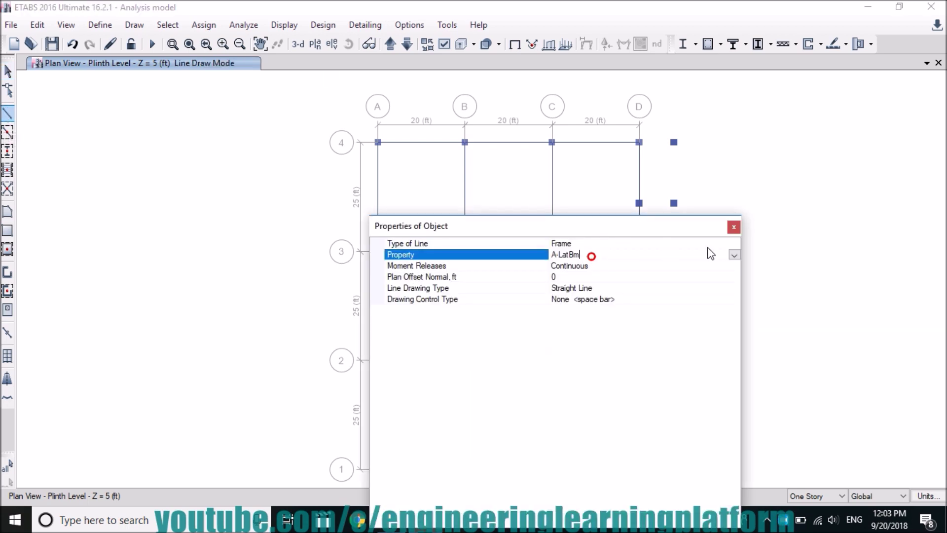
{"action": "left_click", "coordinate": [734, 255]}
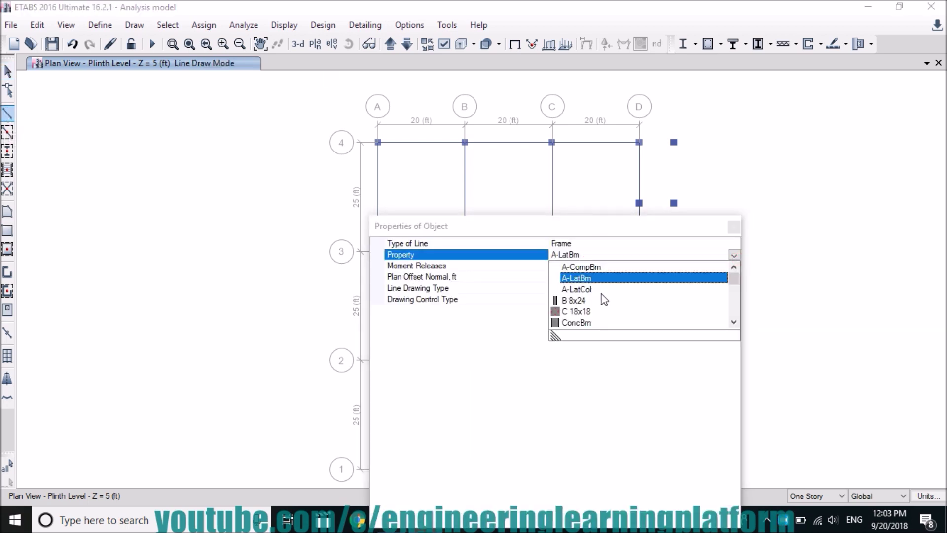
{"action": "left_click", "coordinate": [589, 300]}
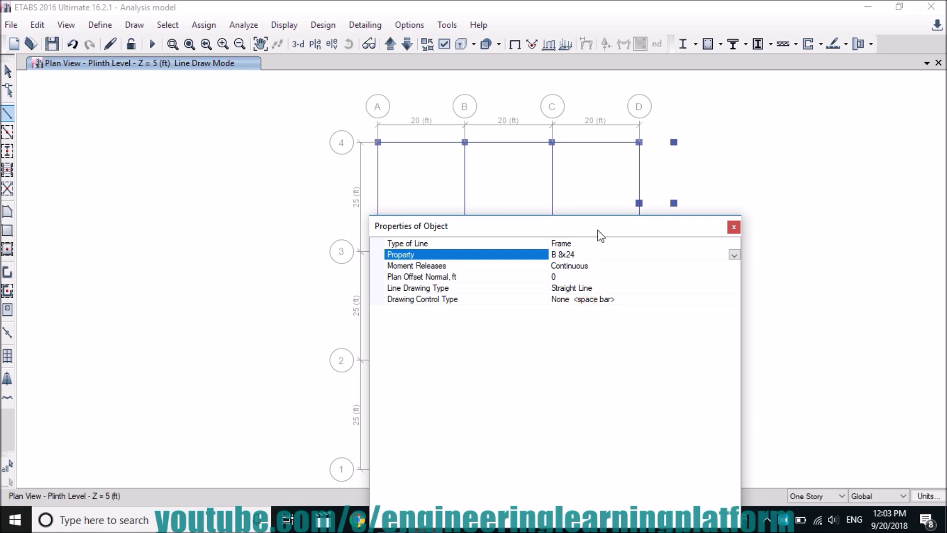
{"action": "left_click_drag", "start_coordinate": [604, 232], "coordinate": [370, 212]}
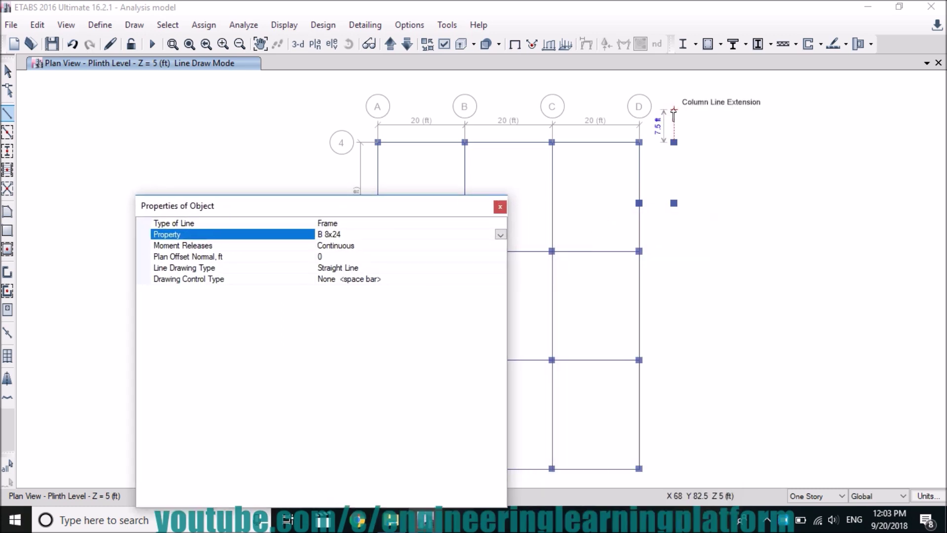
{"action": "left_click", "coordinate": [639, 143]}
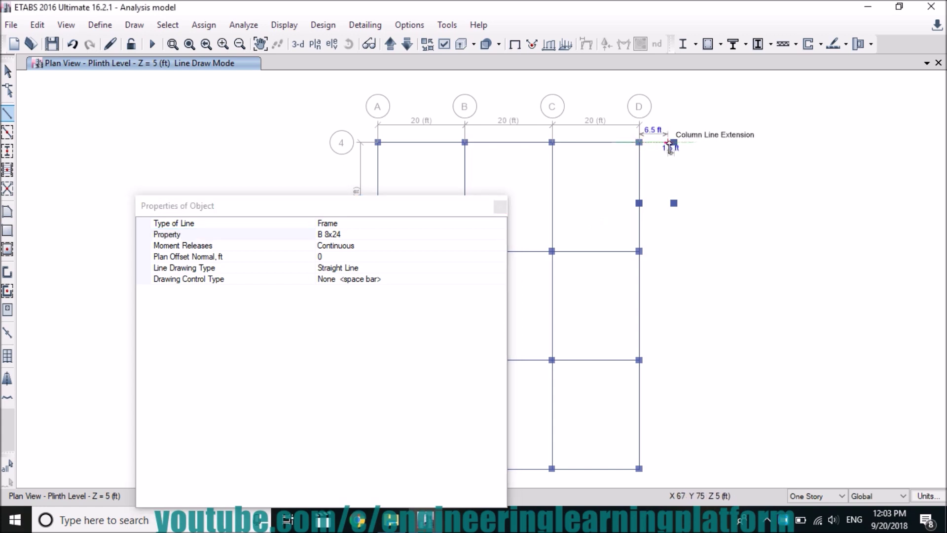
{"action": "left_click", "coordinate": [674, 143]}
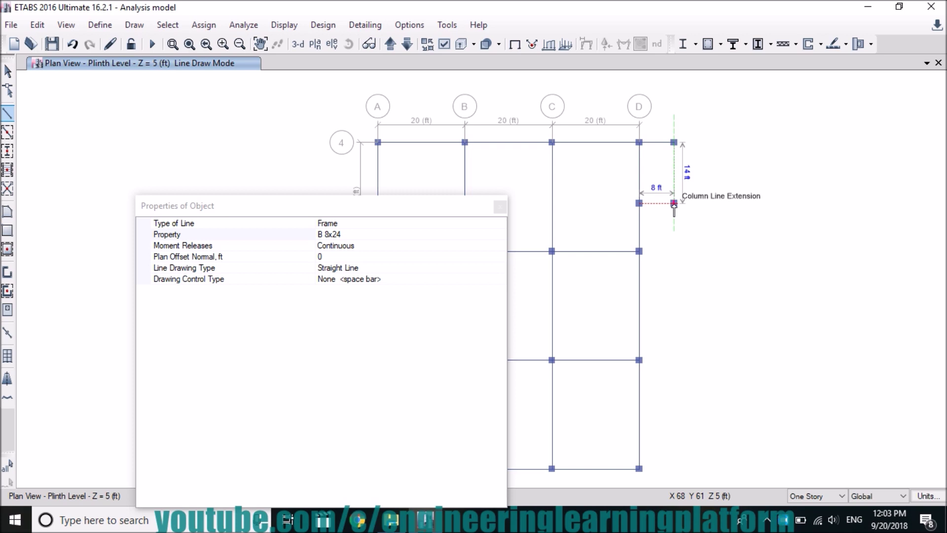
{"action": "left_click", "coordinate": [674, 203]}
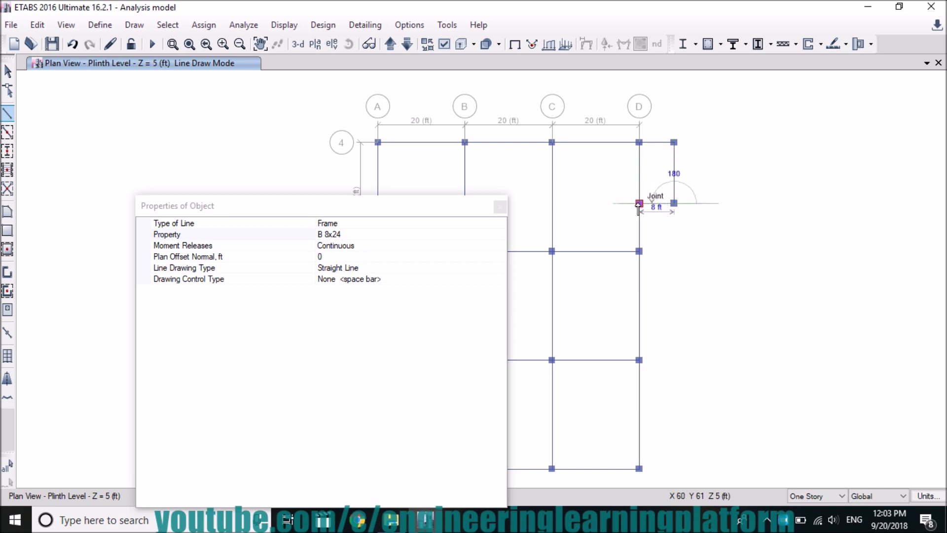
{"action": "left_click", "coordinate": [639, 203]}
- Add a B 8x24 beam 4 ft beyond the extension's lower edge beam and, with zero offset, connect its outer end to the outer column
{"action": "left_click", "coordinate": [334, 257]}
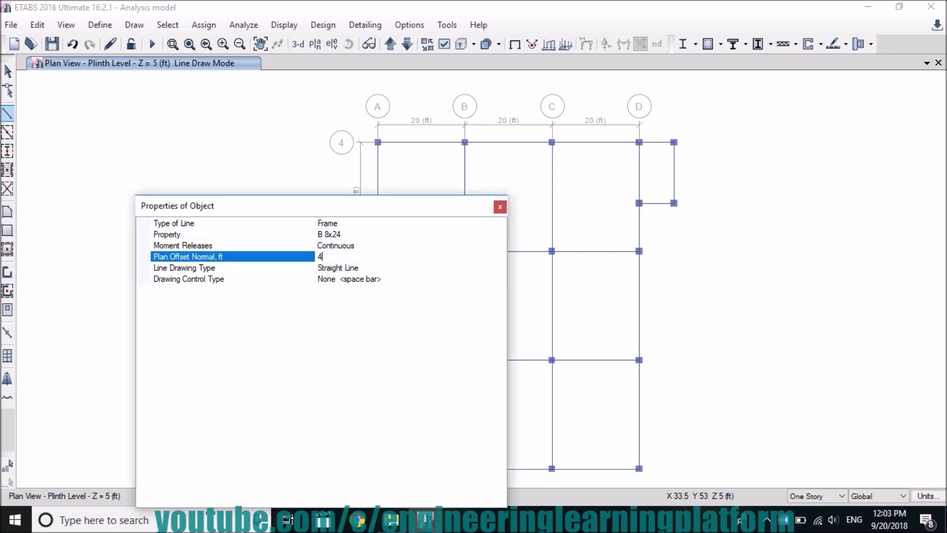
{"action": "left_click", "coordinate": [673, 202]}
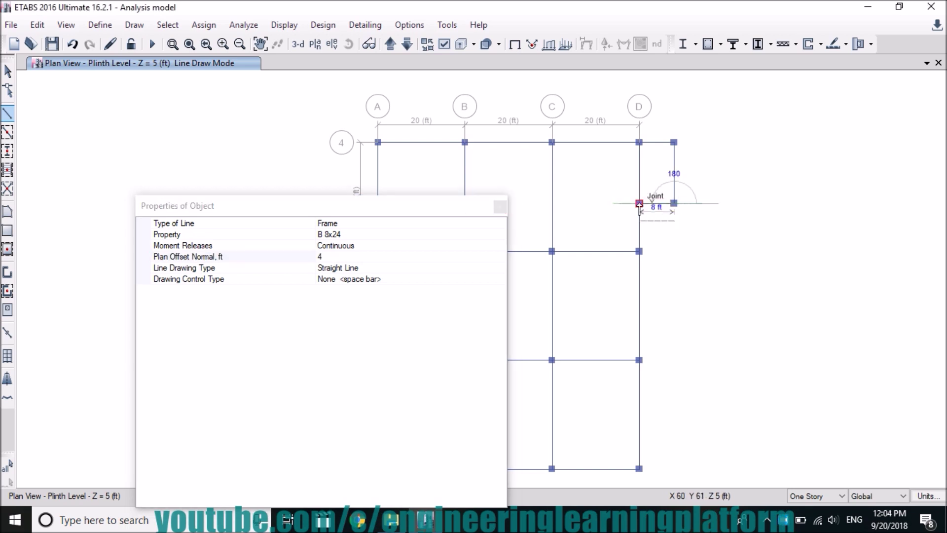
{"action": "left_click", "coordinate": [639, 203]}
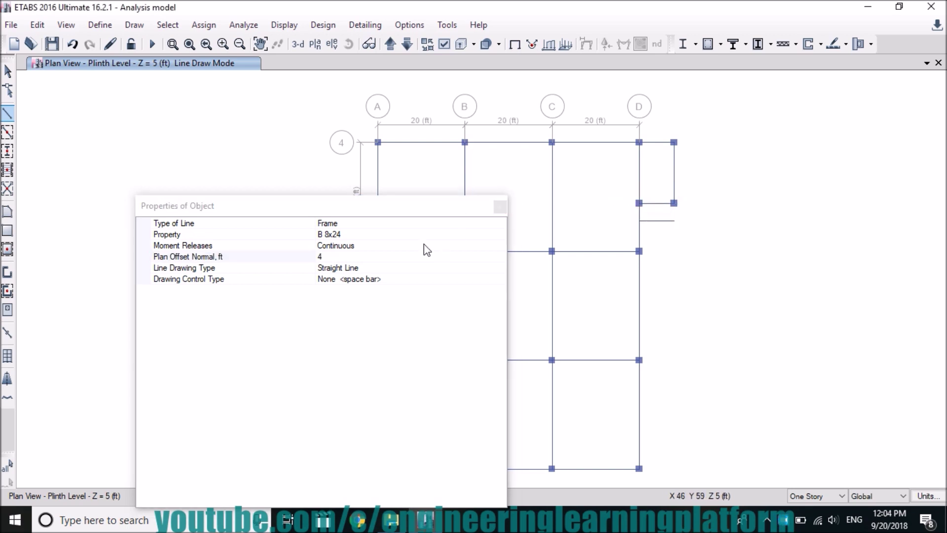
{"action": "left_click", "coordinate": [349, 256]}
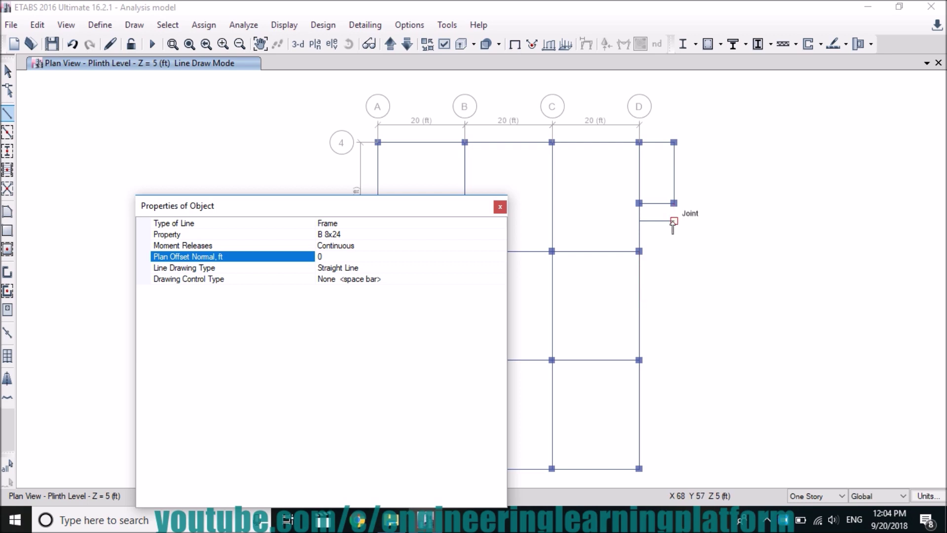
{"action": "left_click", "coordinate": [674, 204]}
{"action": "key", "text": "Escape"}
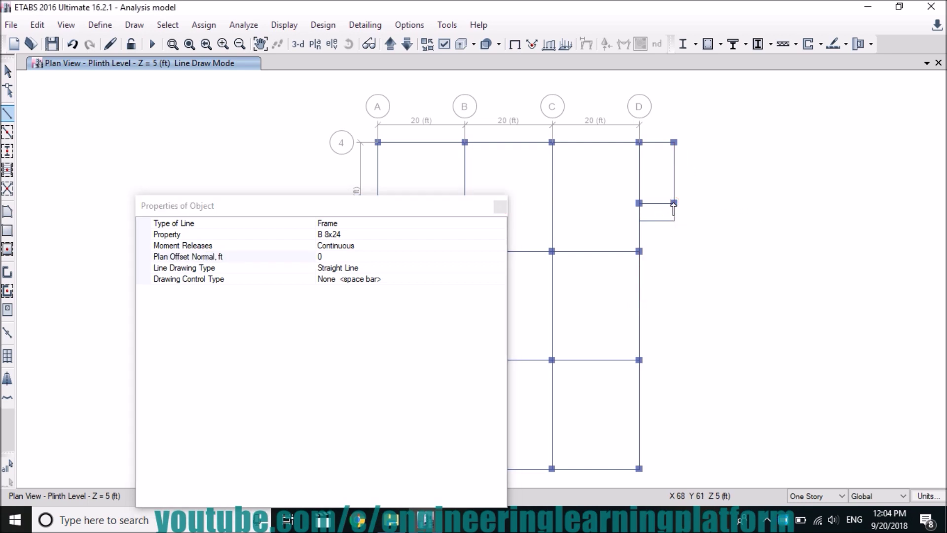
{"action": "key", "text": "Escape"}
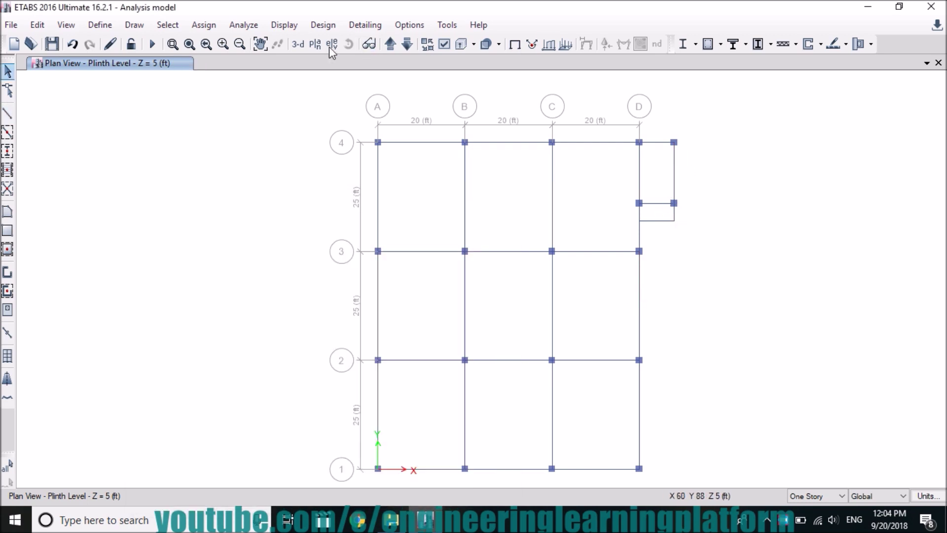
- In the 3D view, divide the Story1 columns at D3 and D4 and the two short extension beams into 2 frame objects each
{"action": "left_click", "coordinate": [260, 44]}
{"action": "left_click_drag", "start_coordinate": [759, 228], "coordinate": [511, 315]}
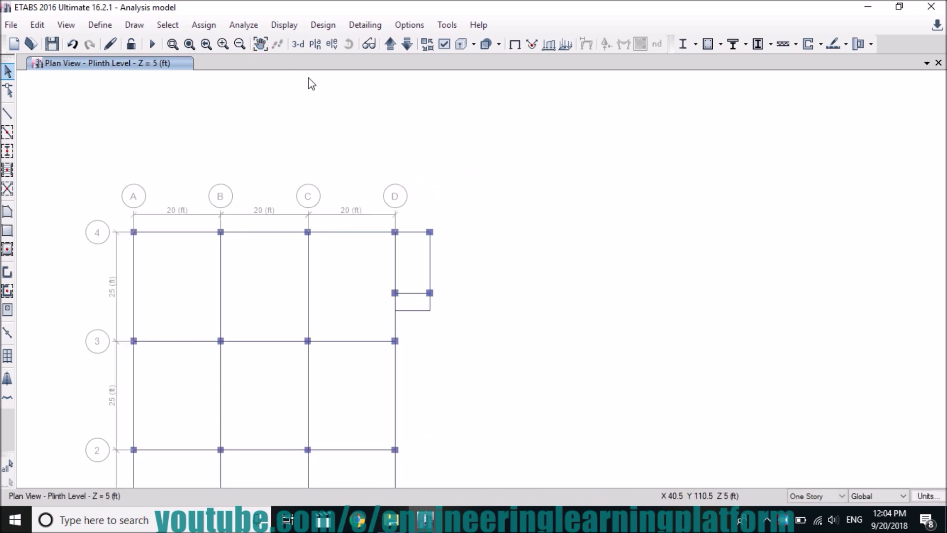
{"action": "left_click", "coordinate": [298, 44]}
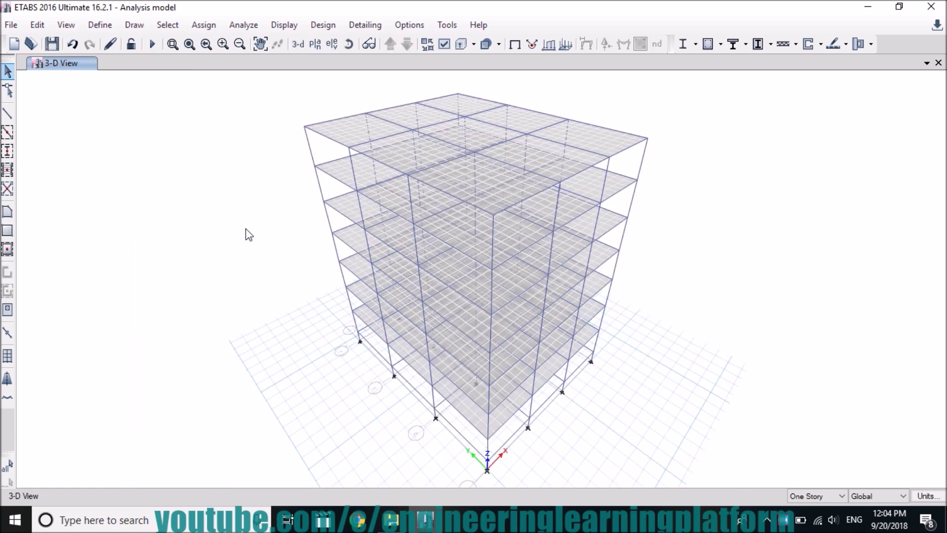
{"action": "left_click", "coordinate": [348, 44]}
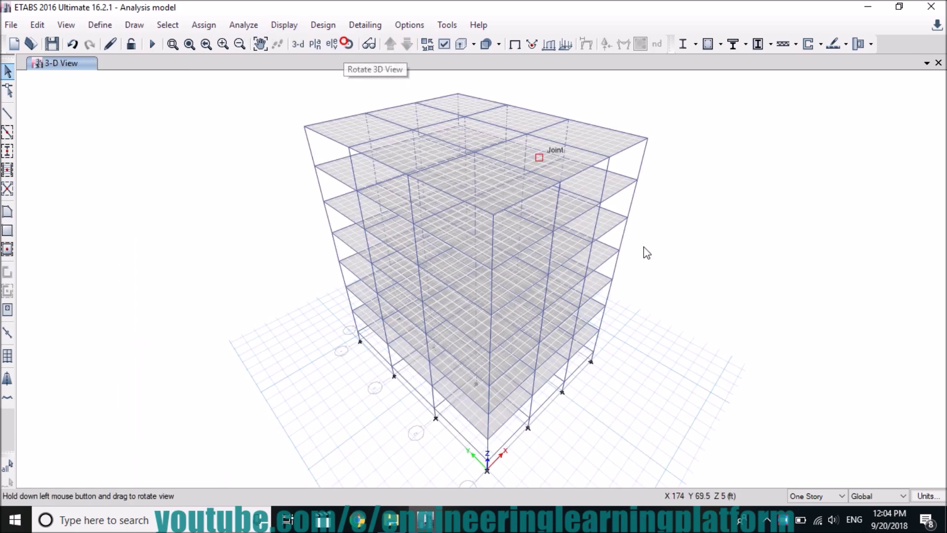
{"action": "left_click_drag", "start_coordinate": [677, 261], "coordinate": [284, 81]}
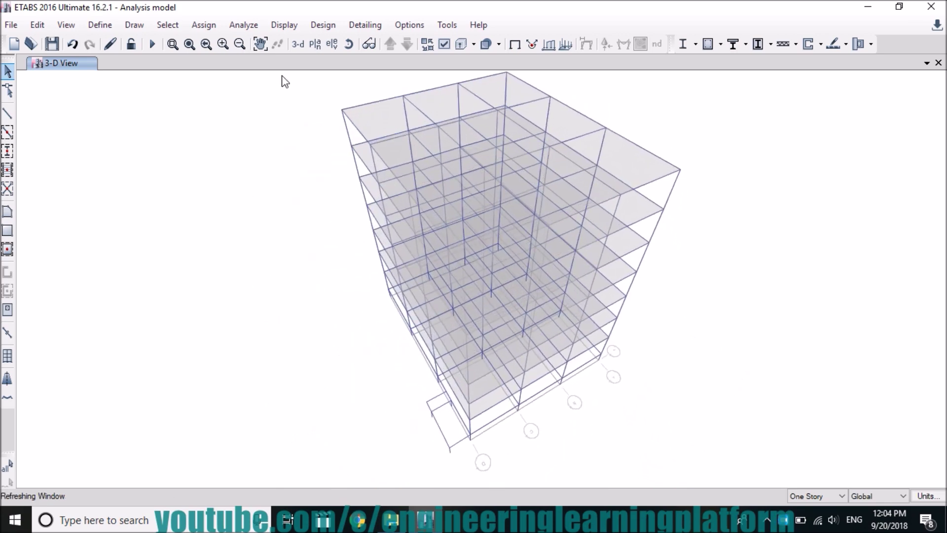
{"action": "left_click", "coordinate": [348, 44]}
{"action": "left_click_drag", "start_coordinate": [366, 449], "coordinate": [425, 332]}
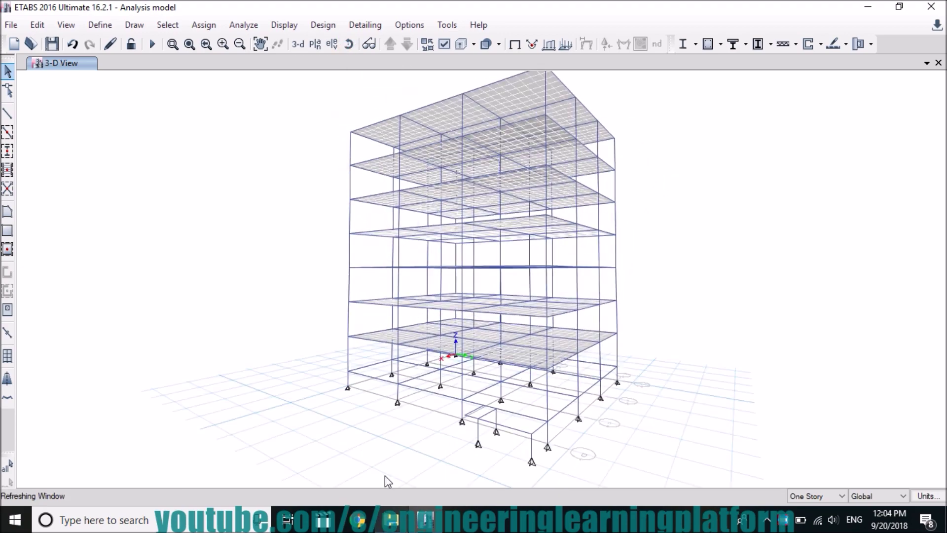
{"action": "left_click", "coordinate": [549, 397]}
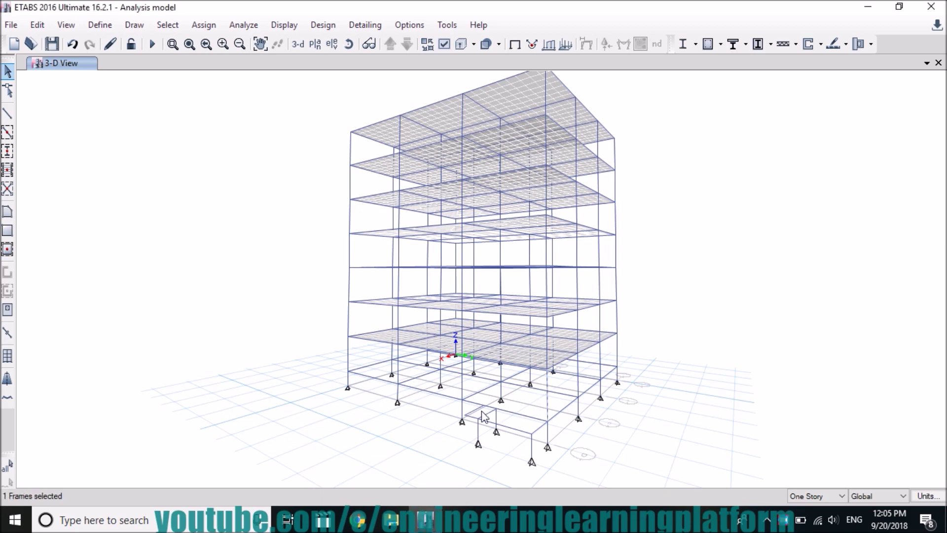
{"action": "left_click", "coordinate": [463, 394]}
{"action": "left_click", "coordinate": [487, 414]}
{"action": "left_click", "coordinate": [37, 24]}
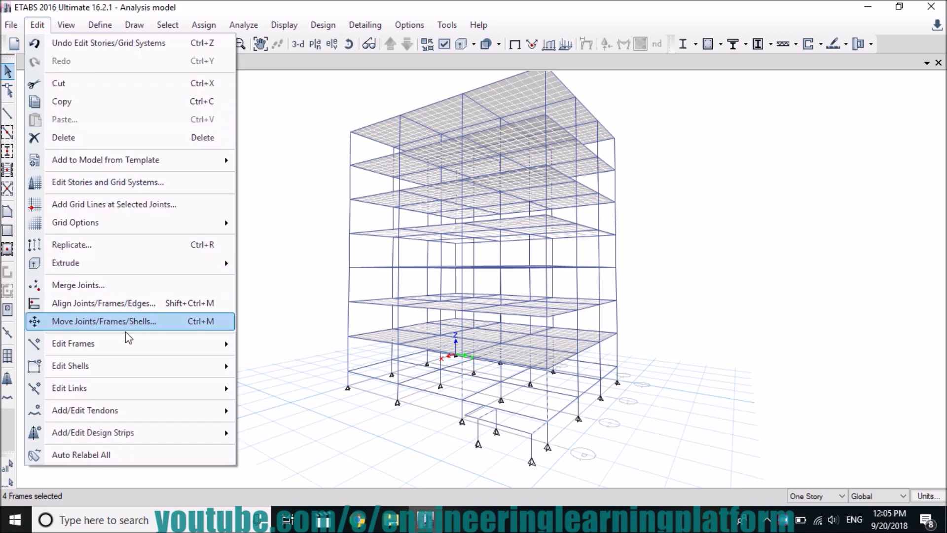
{"action": "mouse_move", "coordinate": [126, 343]}
{"action": "left_click", "coordinate": [249, 344]}
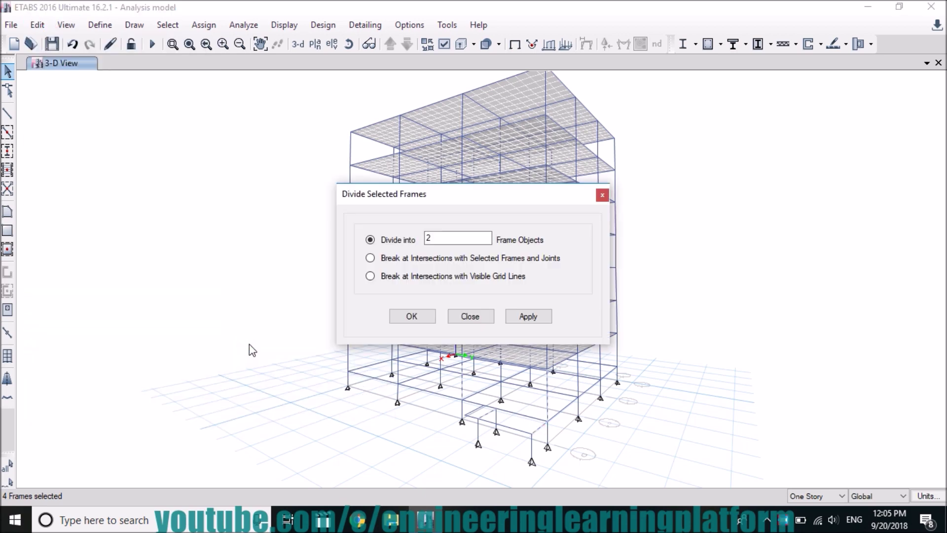
{"action": "left_click", "coordinate": [527, 318]}
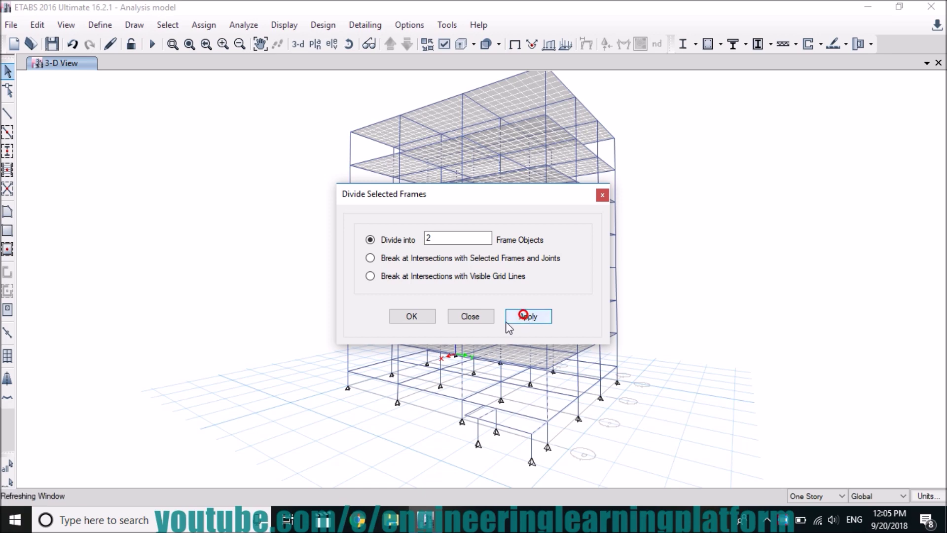
{"action": "left_click", "coordinate": [418, 318]}
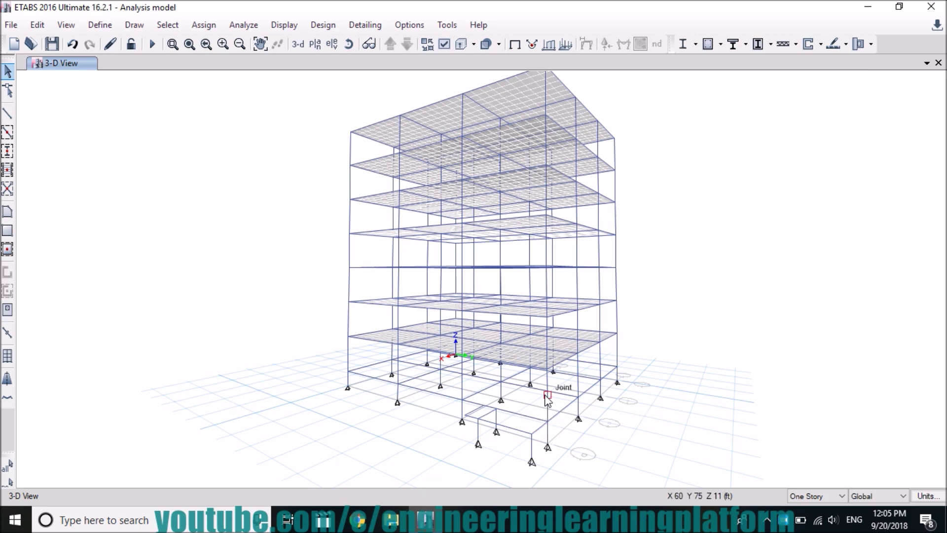
- Replicate the plinth-level extension's columns and beams, with the midpoint joint of its short beam, onto Story1 through Story7
{"action": "left_click", "coordinate": [531, 451]}
{"action": "left_click", "coordinate": [538, 429]}
{"action": "left_click", "coordinate": [516, 432]}
{"action": "left_click", "coordinate": [496, 418]}
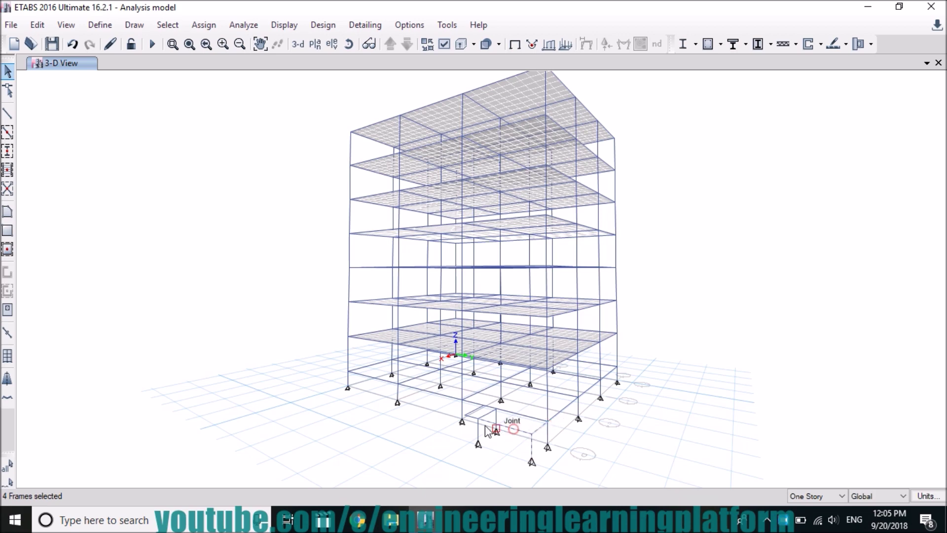
{"action": "left_click", "coordinate": [474, 421]}
{"action": "left_click", "coordinate": [497, 420]}
{"action": "left_click", "coordinate": [496, 417]}
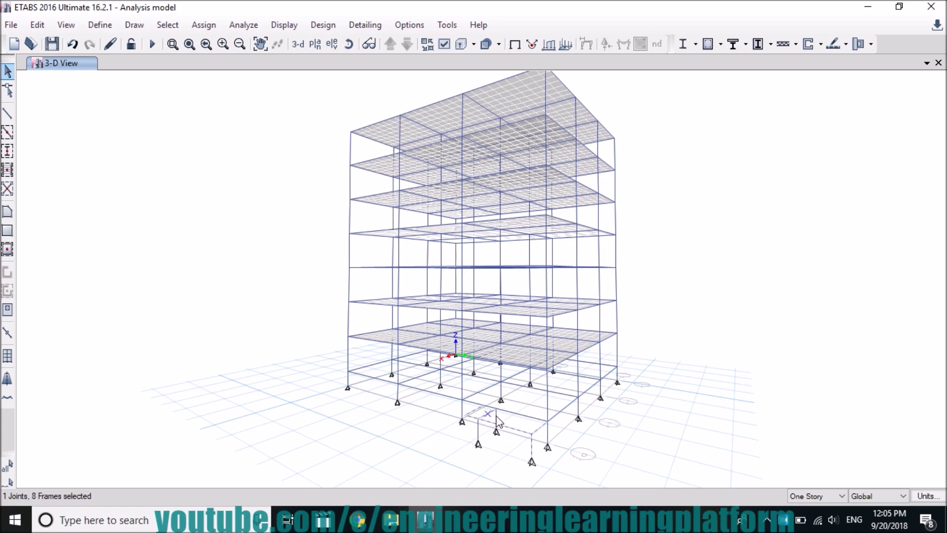
{"action": "left_click", "coordinate": [478, 432]}
{"action": "left_click", "coordinate": [493, 415]}
{"action": "left_click", "coordinate": [493, 415]}
{"action": "left_click", "coordinate": [36, 29]}
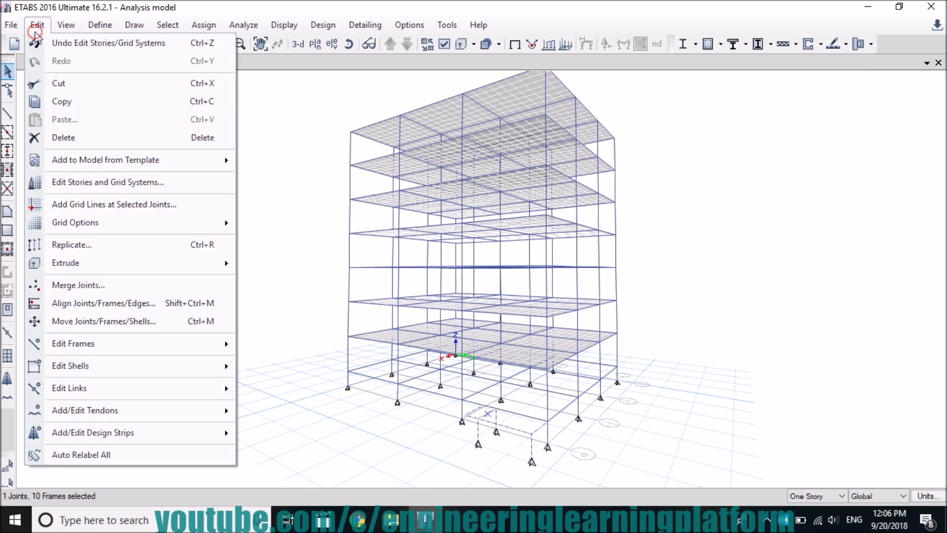
{"action": "left_click", "coordinate": [91, 245]}
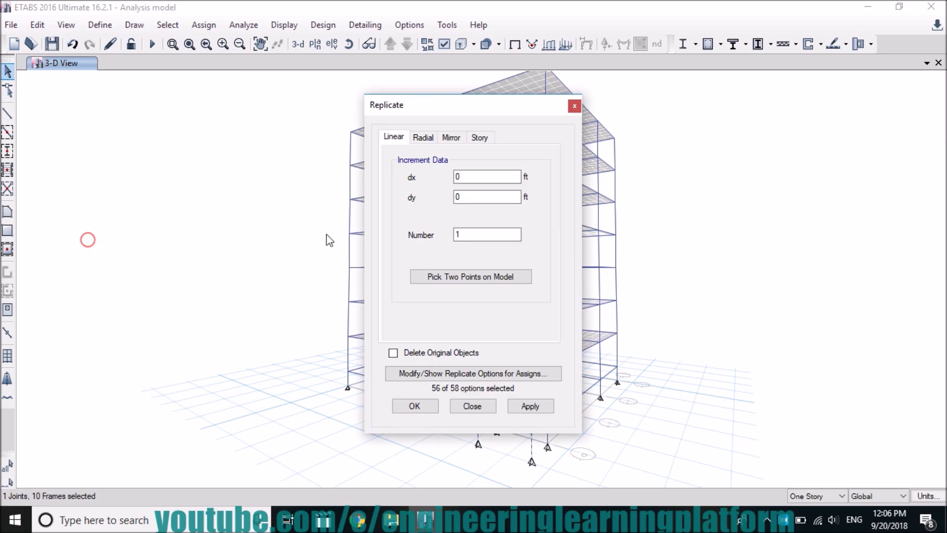
{"action": "left_click", "coordinate": [479, 138]}
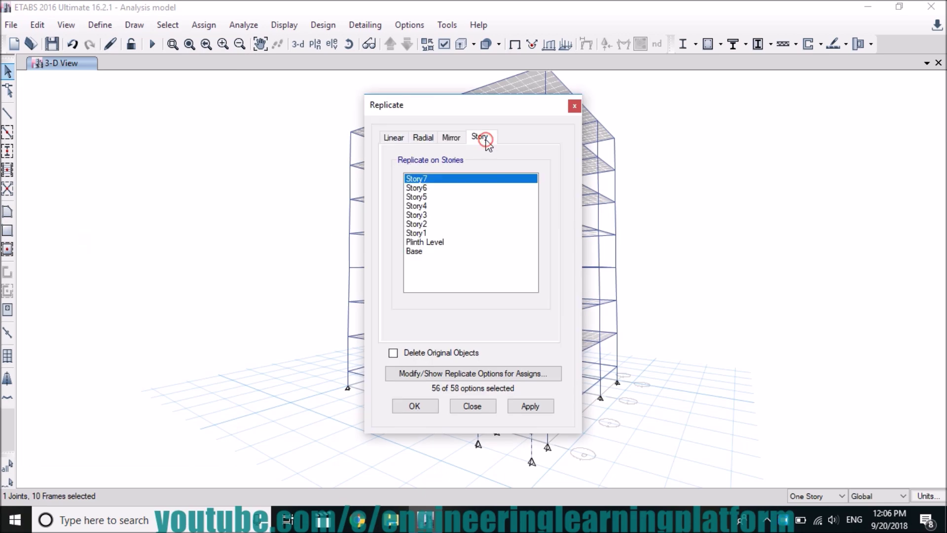
{"action": "left_click", "coordinate": [426, 234]}
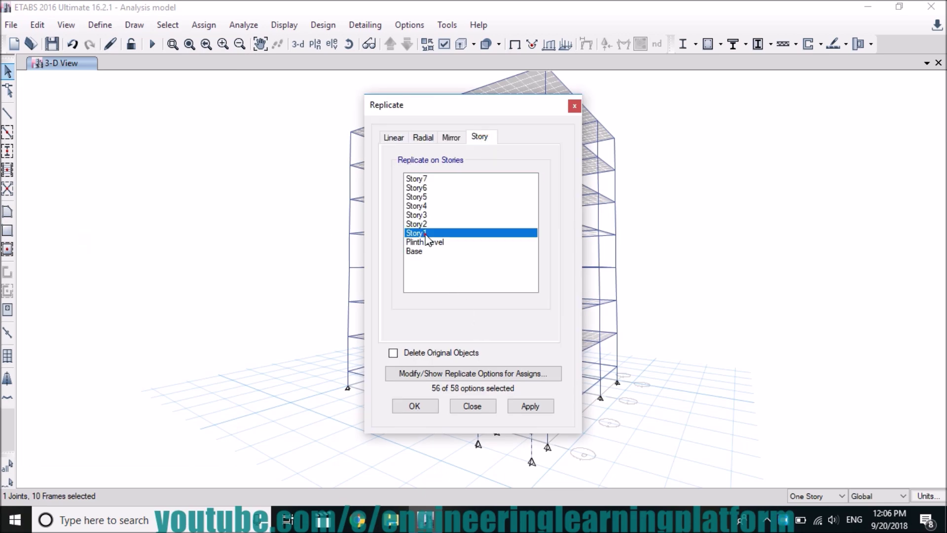
{"action": "key", "text": "shift+Home"}
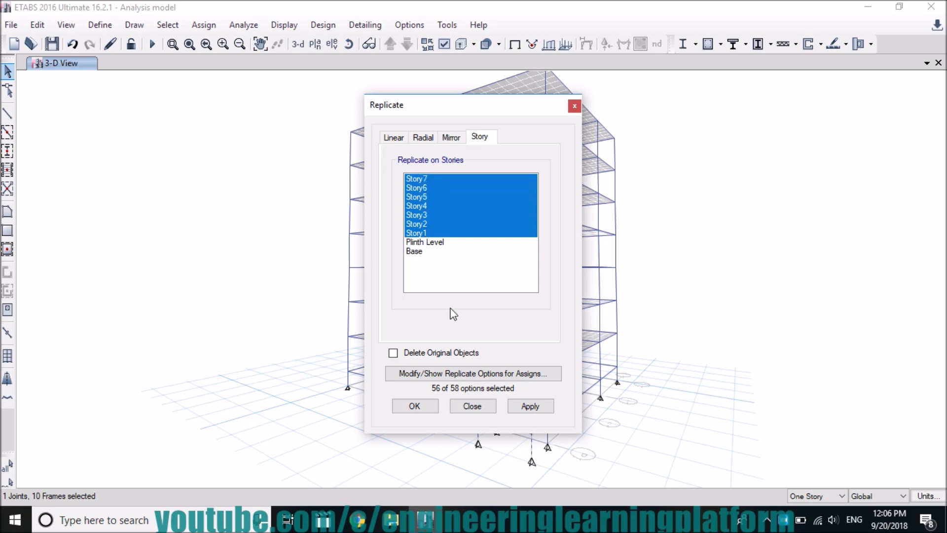
{"action": "left_click", "coordinate": [535, 407]}
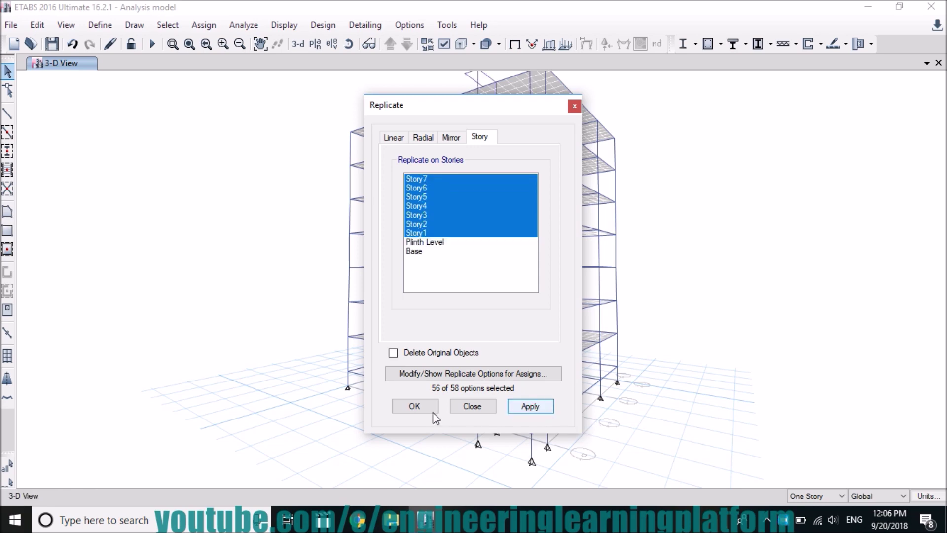
{"action": "left_click", "coordinate": [414, 406]}
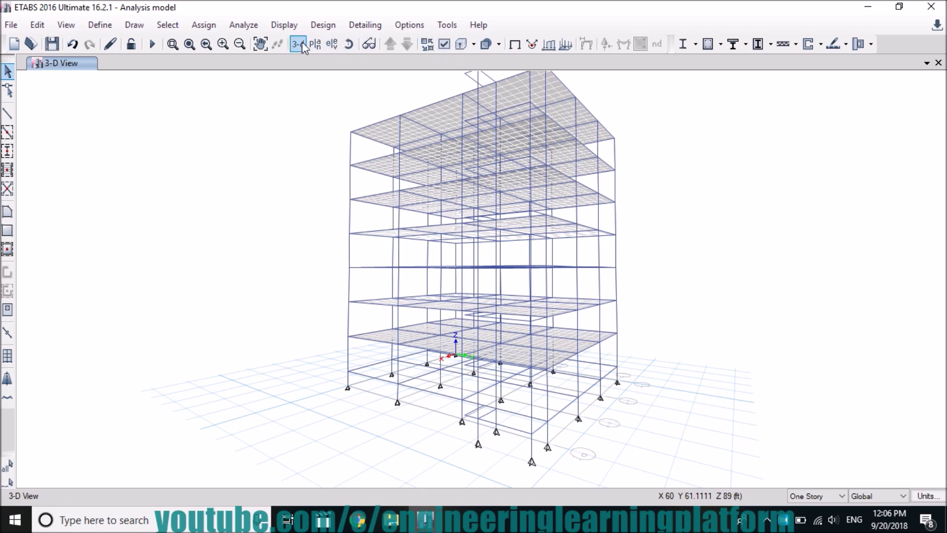
- Add a new slab property named waist slab with 3000Psi as its material
{"action": "left_click", "coordinate": [348, 44]}
{"action": "mouse_move", "coordinate": [642, 318]}
{"action": "left_mouse_down"}
{"action": "mouse_move", "coordinate": [647, 347]}
{"action": "mouse_move", "coordinate": [630, 365]}
{"action": "mouse_move", "coordinate": [607, 366]}
{"action": "left_mouse_up"}
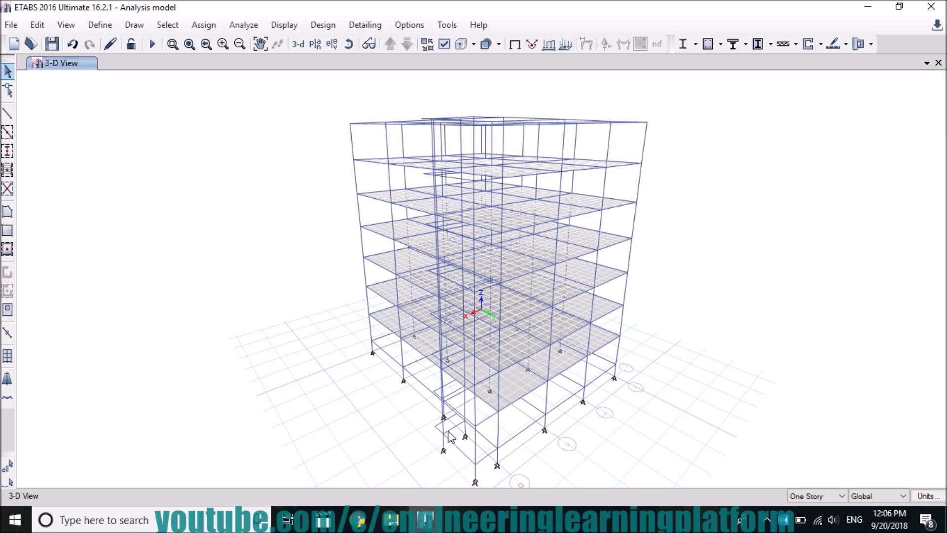
{"action": "left_click", "coordinate": [100, 24]}
{"action": "mouse_move", "coordinate": [143, 66]}
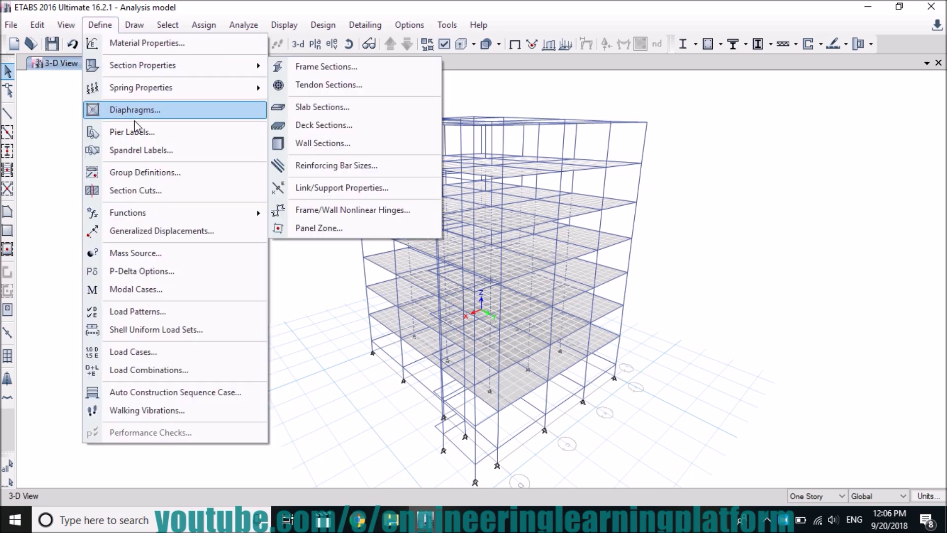
{"action": "left_click", "coordinate": [339, 117]}
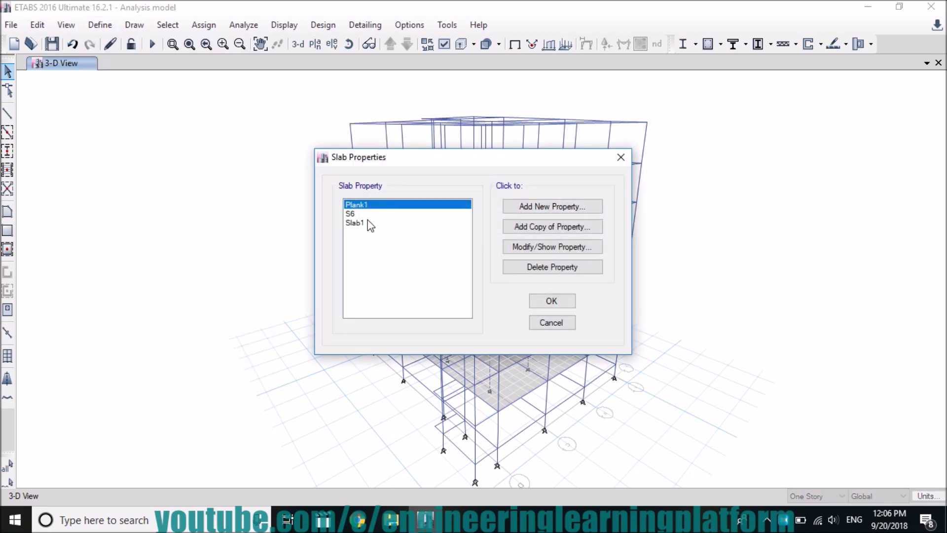
{"action": "left_click", "coordinate": [544, 208]}
{"action": "left_click", "coordinate": [523, 126]}
{"action": "left_click", "coordinate": [490, 180]}
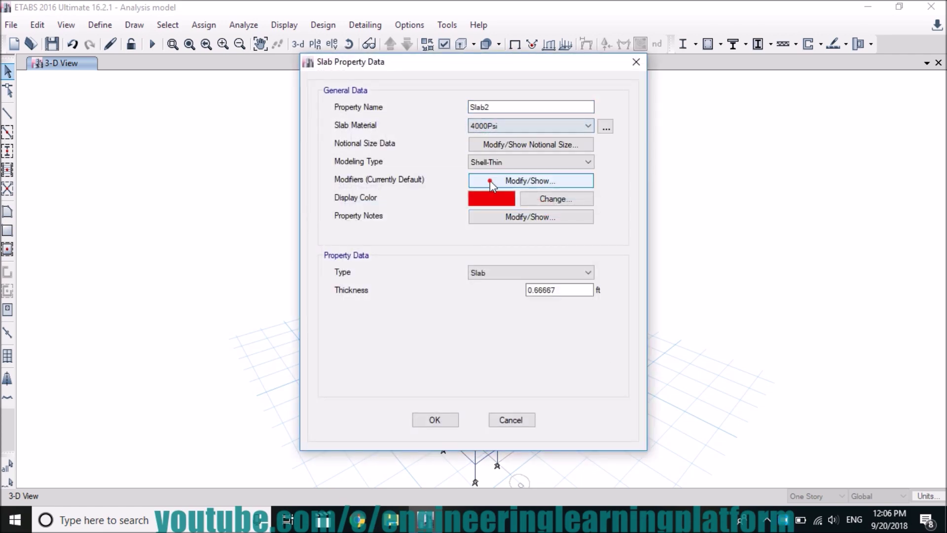
{"action": "left_click", "coordinate": [500, 123]}
{"action": "left_click", "coordinate": [473, 175]}
{"action": "double_click", "coordinate": [505, 106]}
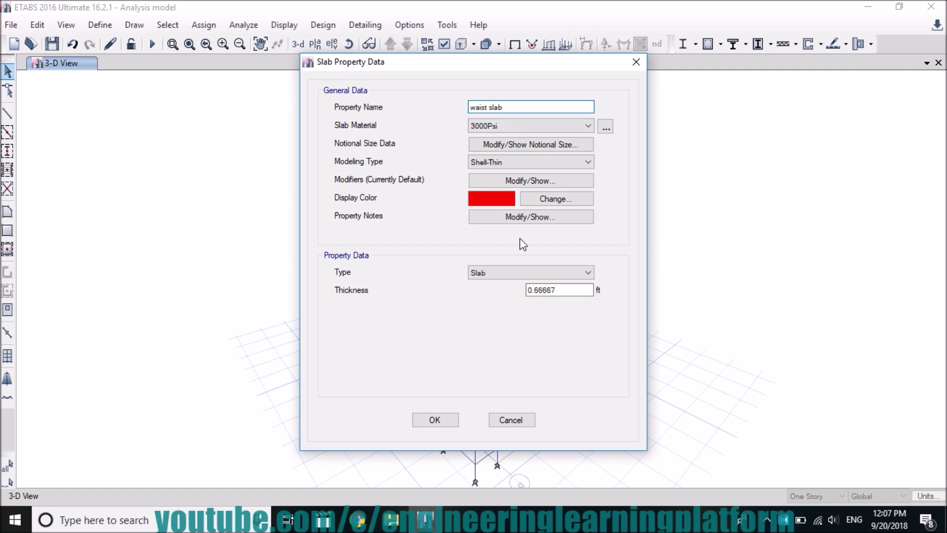
- Set the waist slab's thickness to 7/12 ft and save the slab property
{"action": "left_click_drag", "start_coordinate": [558, 292], "coordinate": [506, 298]}
{"action": "type", "text": "7/12"}
{"action": "key", "text": "Return"}
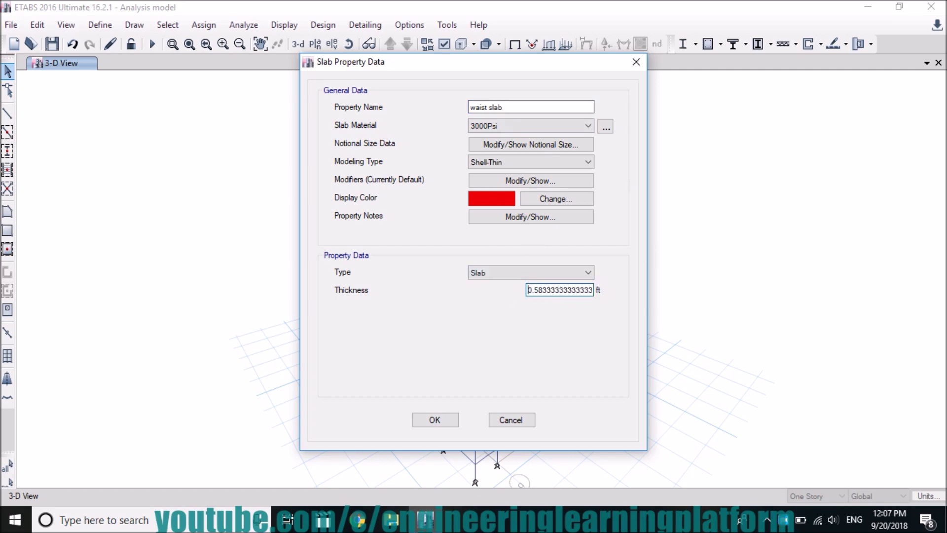
{"action": "left_click", "coordinate": [434, 420]}
{"action": "left_click", "coordinate": [550, 300]}
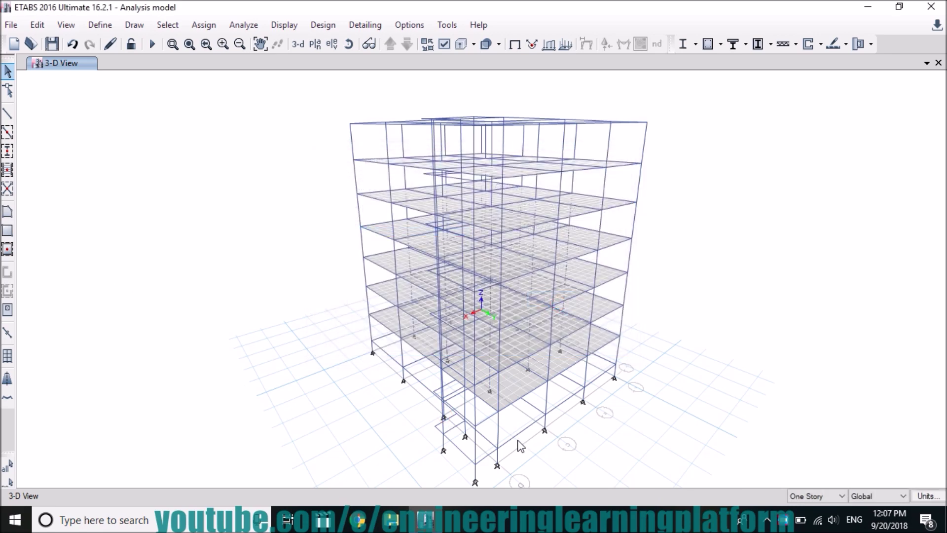
- Divide the extension's outer corner column between plinth level and Story1 into 2 frame objects
{"action": "left_click", "coordinate": [476, 441]}
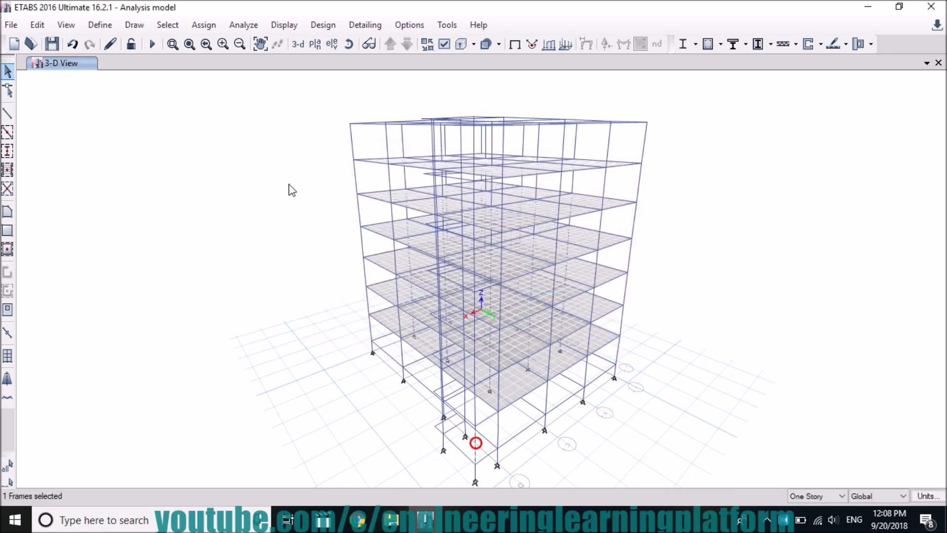
{"action": "left_click", "coordinate": [44, 25]}
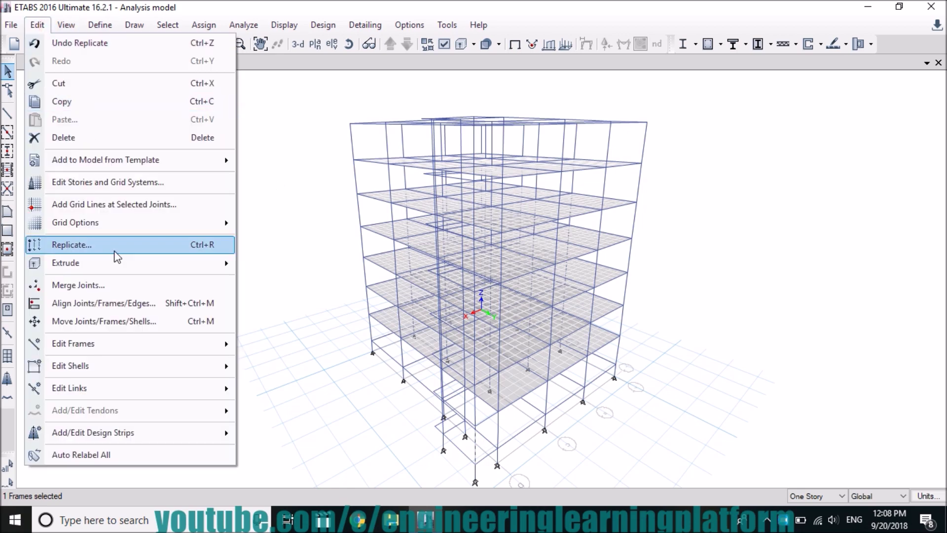
{"action": "mouse_move", "coordinate": [138, 351]}
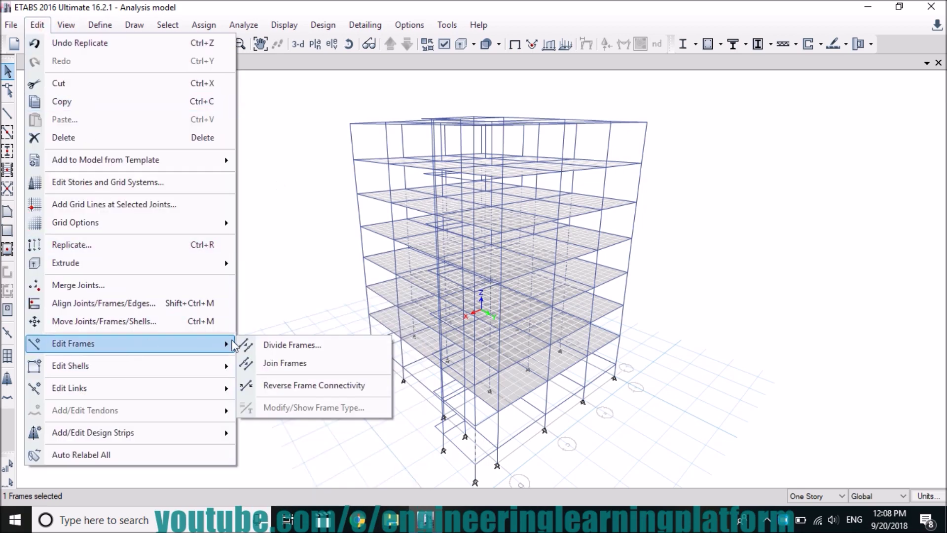
{"action": "left_click", "coordinate": [274, 342]}
{"action": "left_click", "coordinate": [528, 316]}
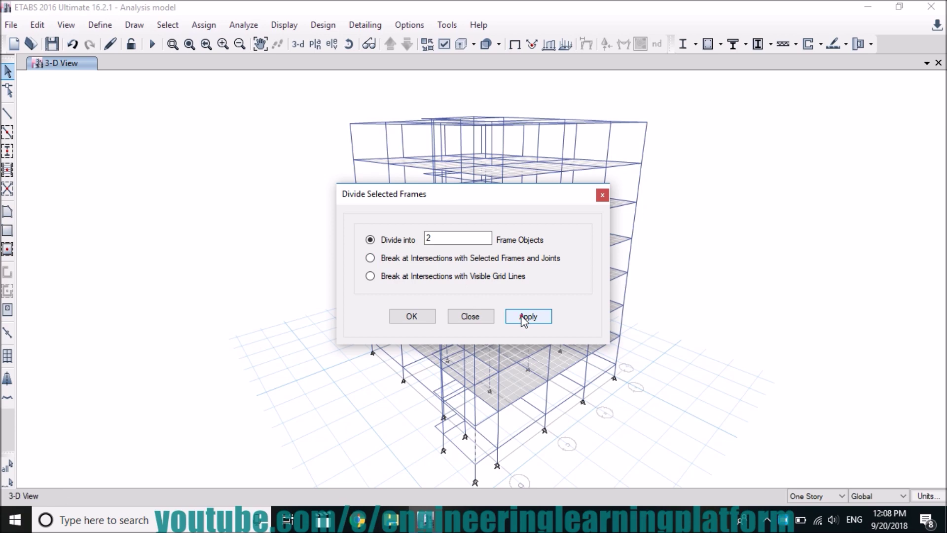
{"action": "left_click", "coordinate": [410, 316]}
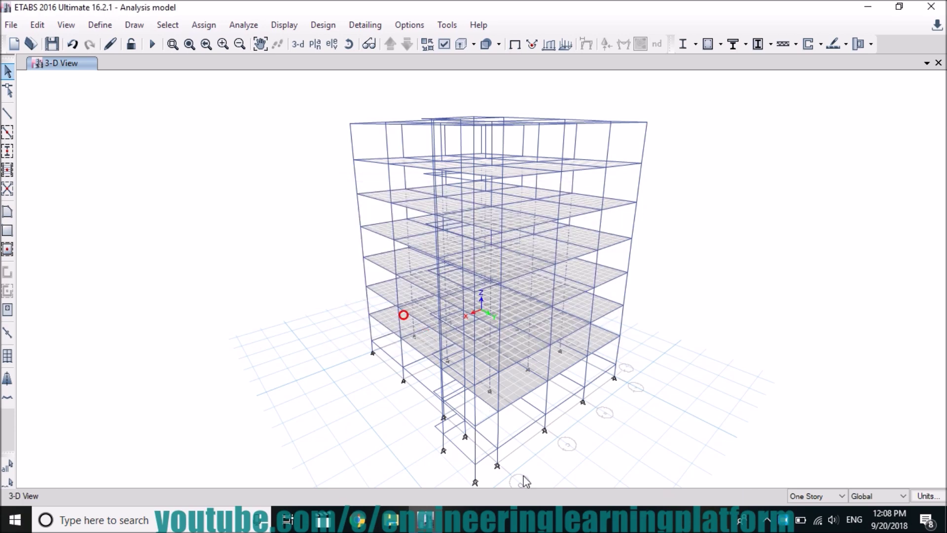
{"action": "left_click", "coordinate": [473, 446]}
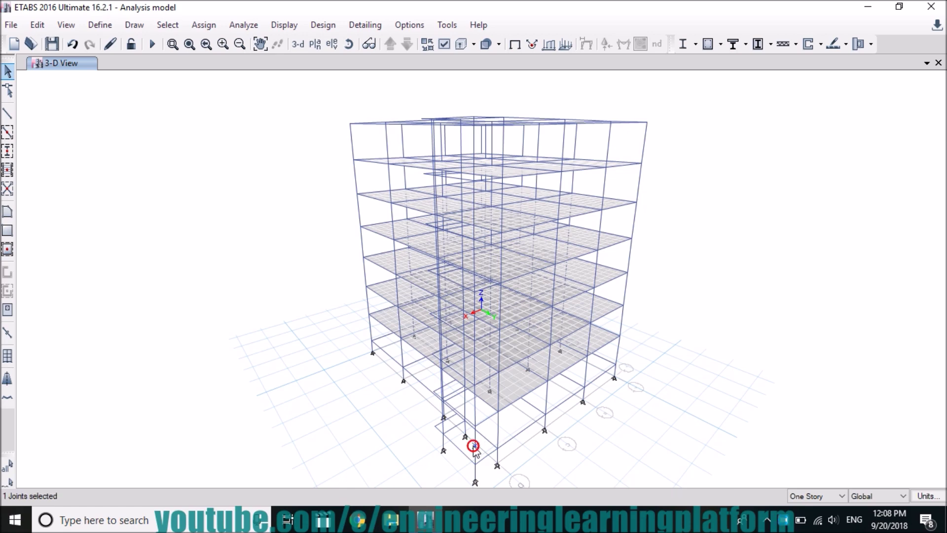
{"action": "key", "text": "ctrl+q"}
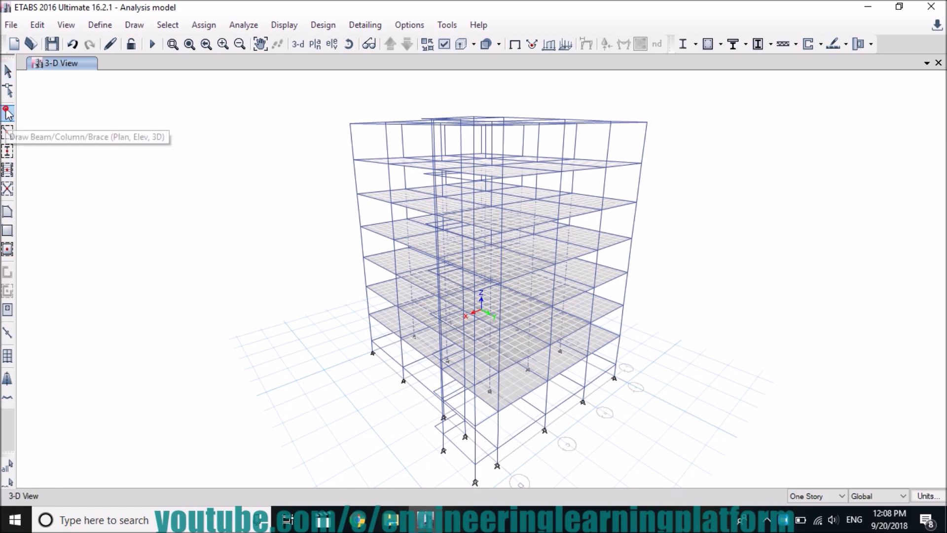
- Draw a B 8x24 beam between the mid-height joints of the grid line D corner column and outer corner column, plus a parallel one offset 4 ft
{"action": "left_click", "coordinate": [8, 113]}
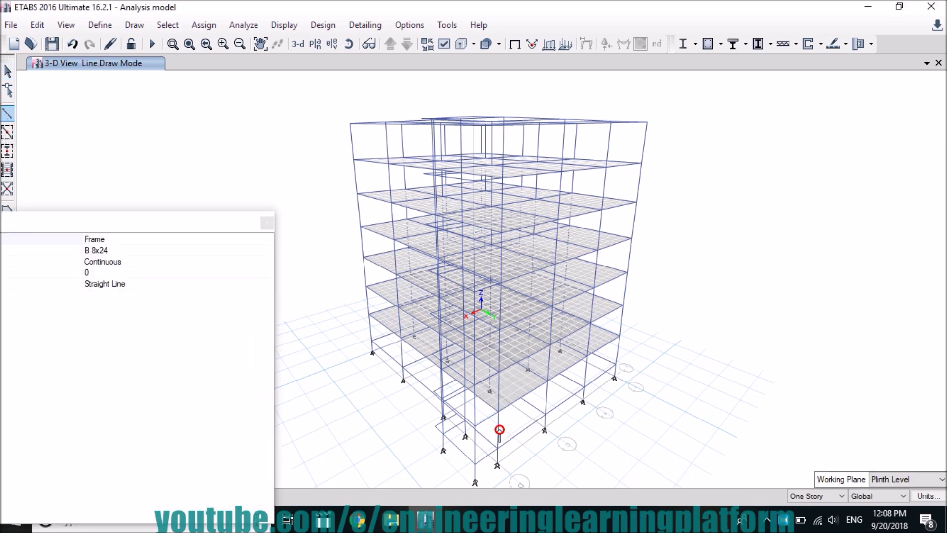
{"action": "left_click", "coordinate": [475, 446]}
{"action": "left_click", "coordinate": [135, 271]}
{"action": "type", "text": "4"}
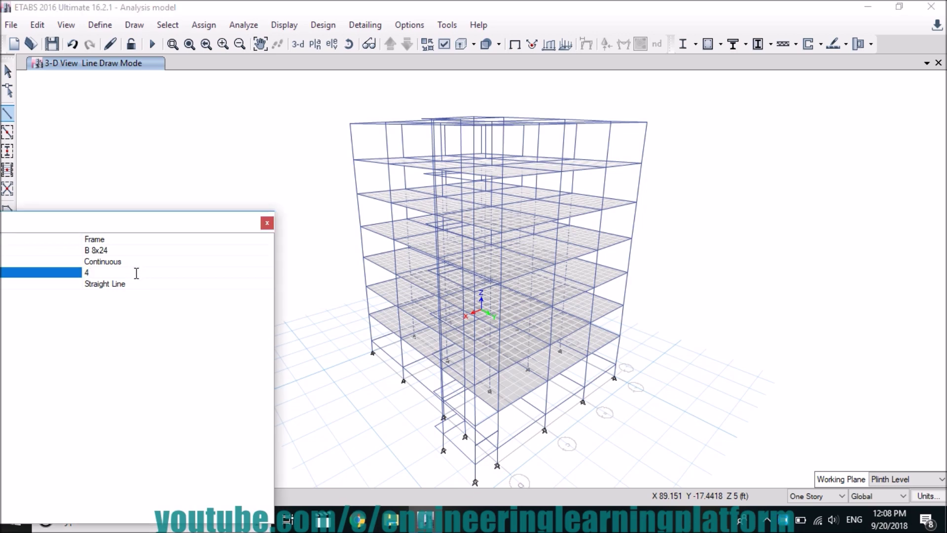
{"action": "left_click", "coordinate": [498, 430]}
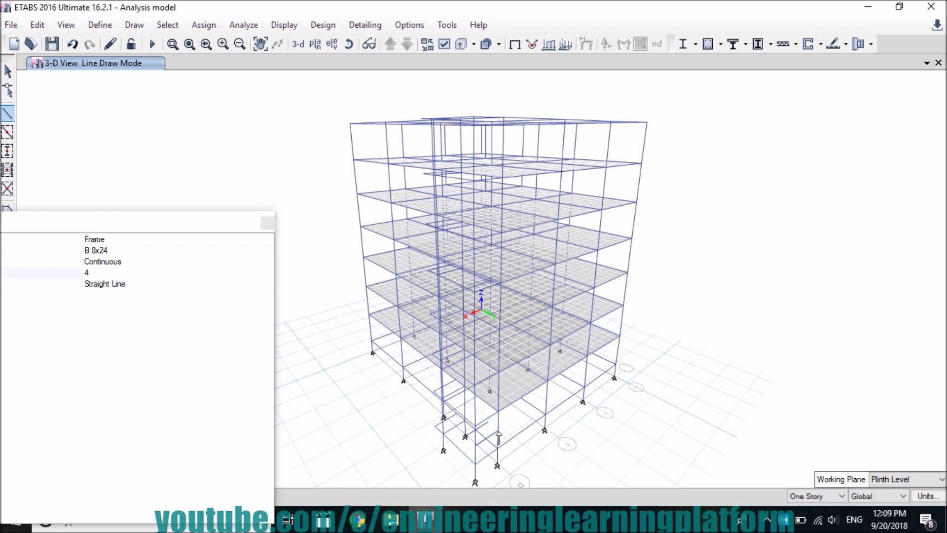
- With zero offset, connect the ends of the two mid-height landing beams with B 8x24 beams to close the landing frame
{"action": "left_click", "coordinate": [93, 271]}
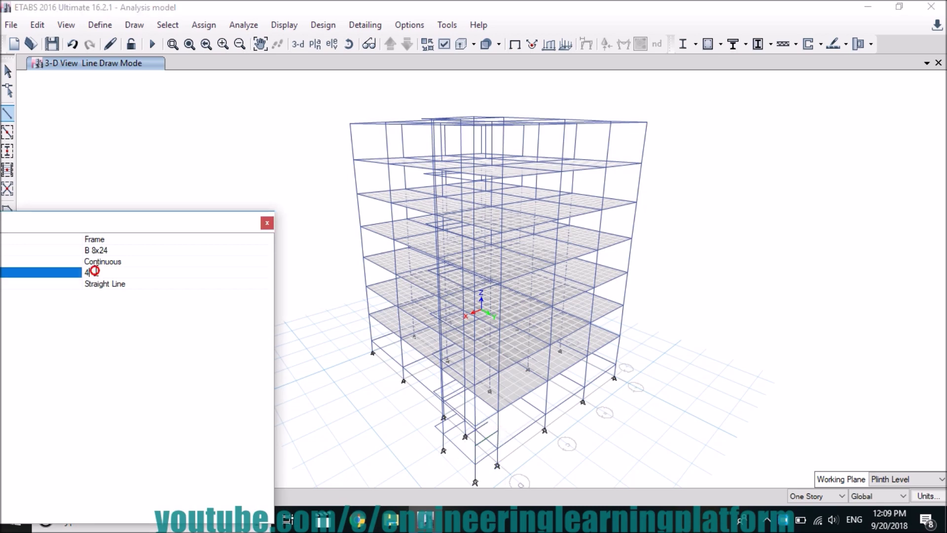
{"action": "type", "text": "0"}
{"action": "left_click", "coordinate": [500, 430]}
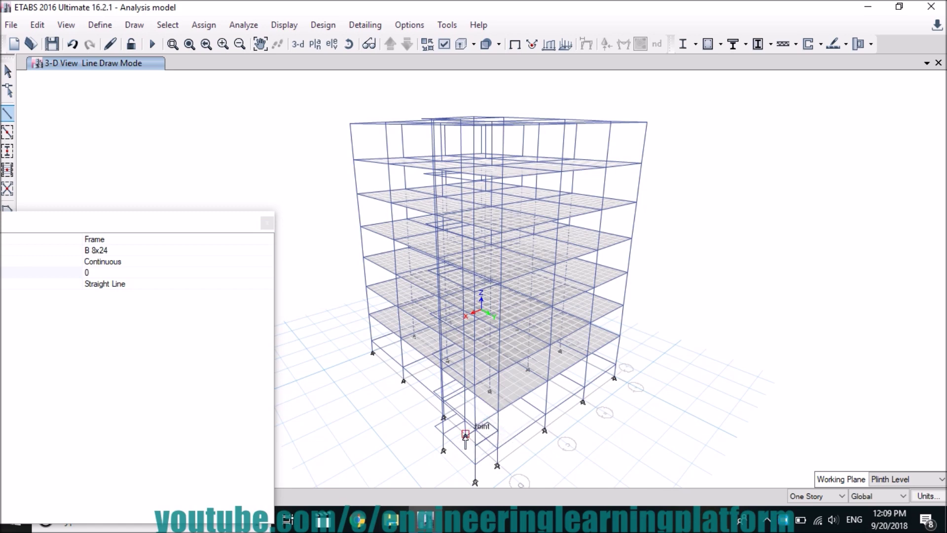
{"action": "right_click", "coordinate": [478, 449]}
{"action": "key", "text": "Escape"}
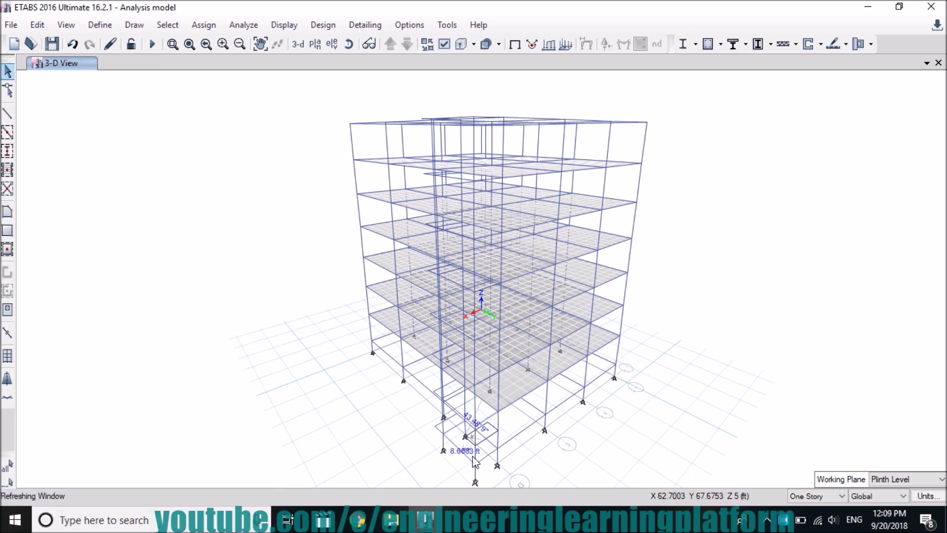
- Divide the landing's free inner beam, the one away from the corner columns, into 2 frame objects
{"action": "left_click", "coordinate": [189, 44]}
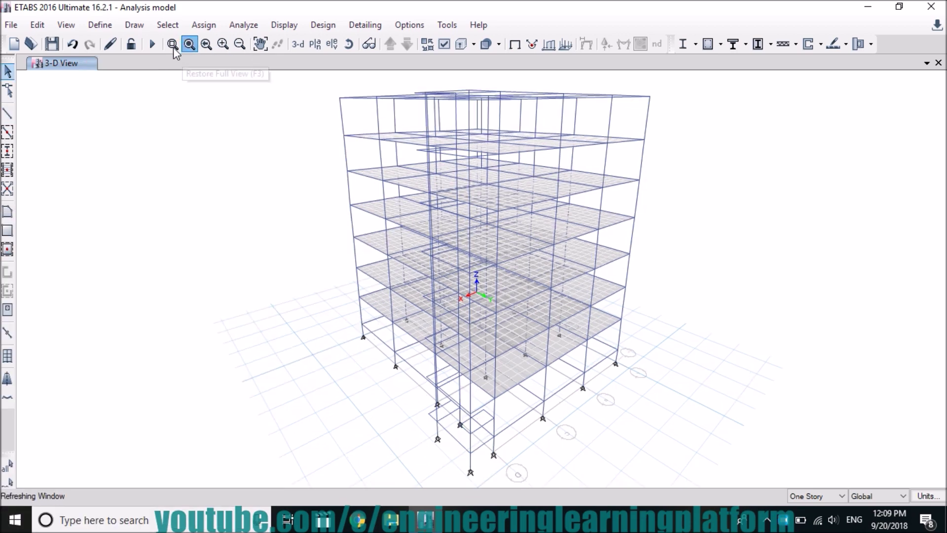
{"action": "left_click", "coordinate": [172, 47]}
{"action": "left_click_drag", "start_coordinate": [408, 372], "coordinate": [552, 463]}
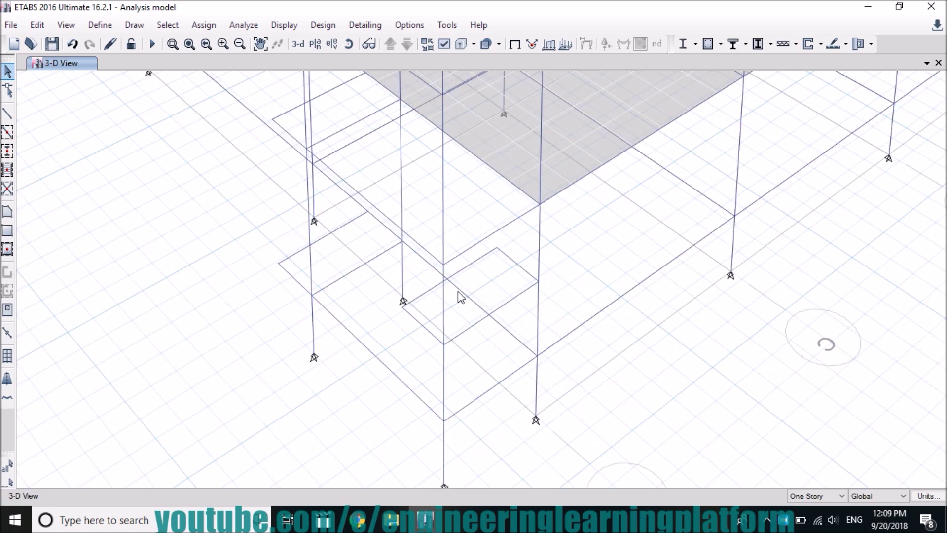
{"action": "left_click", "coordinate": [452, 276]}
{"action": "left_click", "coordinate": [40, 24]}
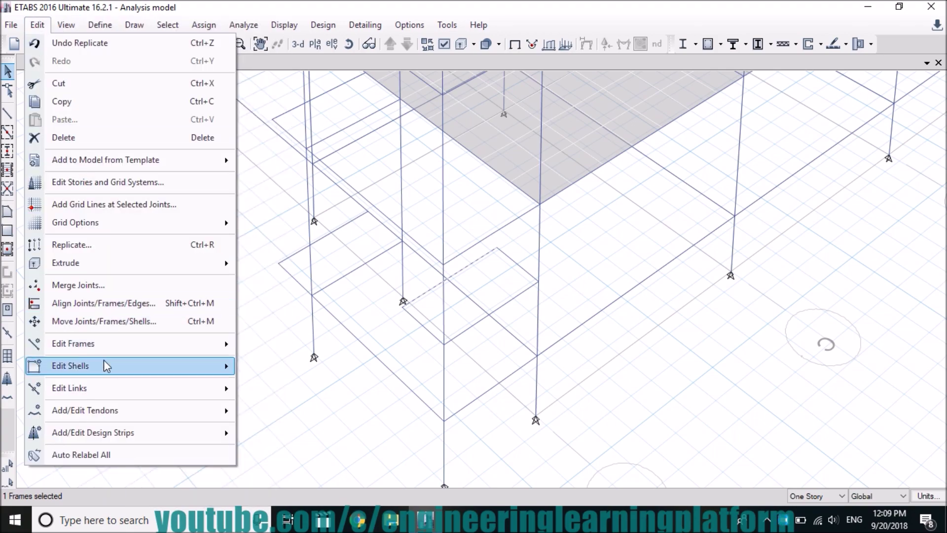
{"action": "mouse_move", "coordinate": [161, 345]}
{"action": "left_click", "coordinate": [276, 344]}
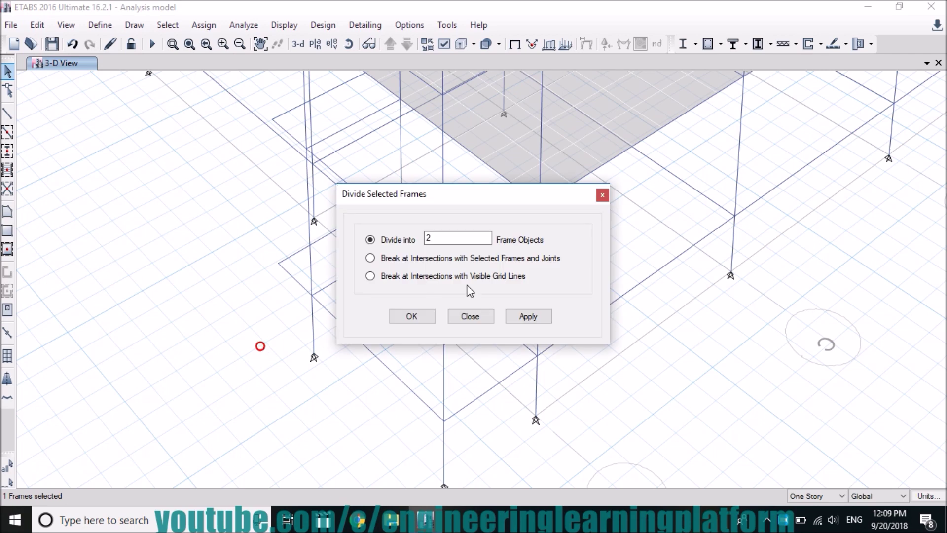
{"action": "left_click", "coordinate": [524, 317]}
{"action": "left_click", "coordinate": [413, 318]}
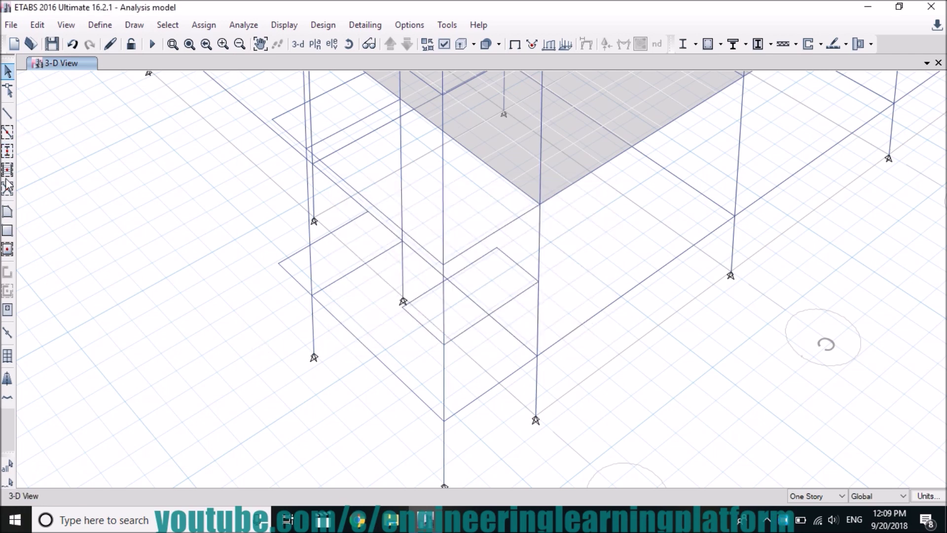
- Draw a waist slab flight from the outer half of the plinth-level short beam up to the outer half of the inner landing beam
{"action": "left_click", "coordinate": [7, 210]}
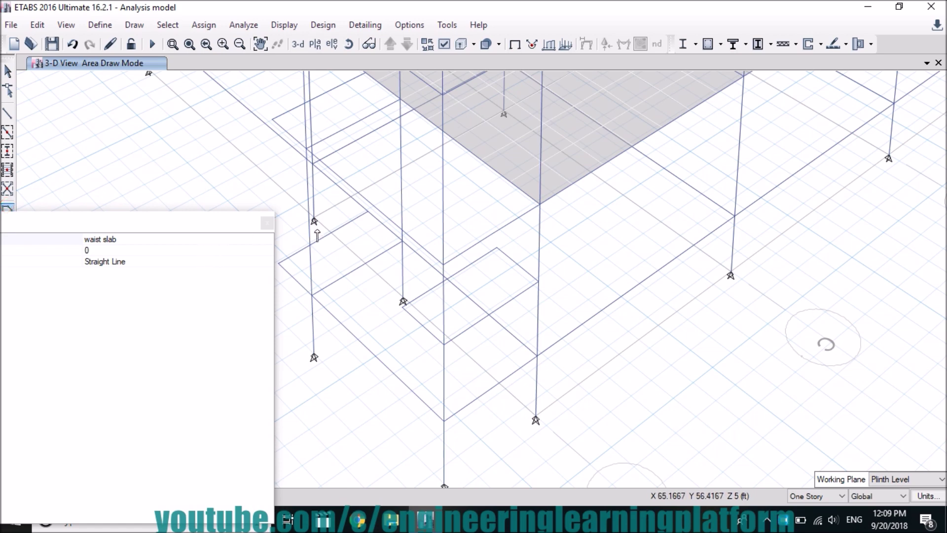
{"action": "left_click", "coordinate": [450, 277]}
{"action": "left_click", "coordinate": [358, 267]}
{"action": "left_click", "coordinate": [311, 295]}
{"action": "left_click", "coordinate": [403, 306]}
{"action": "key", "text": "Return"}
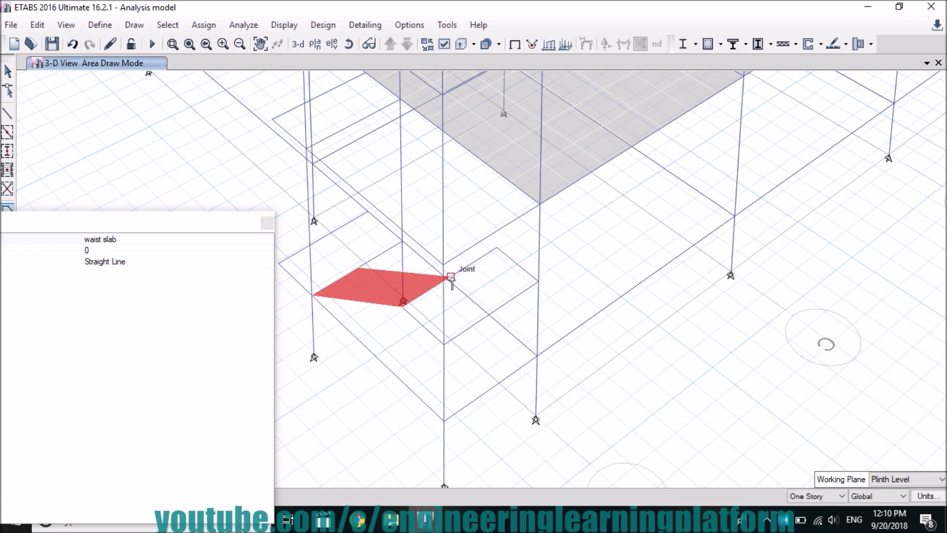
{"action": "key", "text": "Escape"}
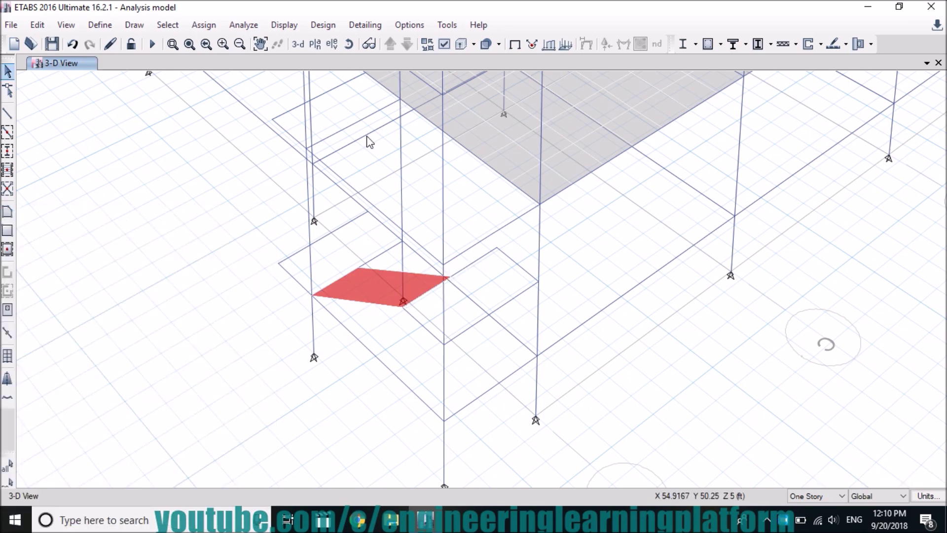
- Draw a second waist slab flight from the other half of the inner landing beam up to the inner half of the Story1 short beam
{"action": "left_click", "coordinate": [348, 43]}
{"action": "left_click_drag", "start_coordinate": [412, 259], "coordinate": [425, 235]}
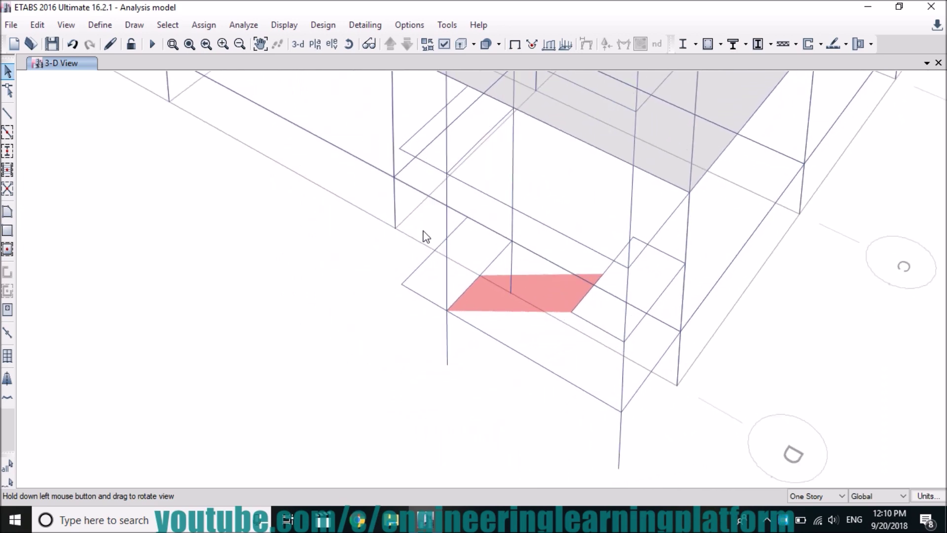
{"action": "left_click", "coordinate": [465, 157]}
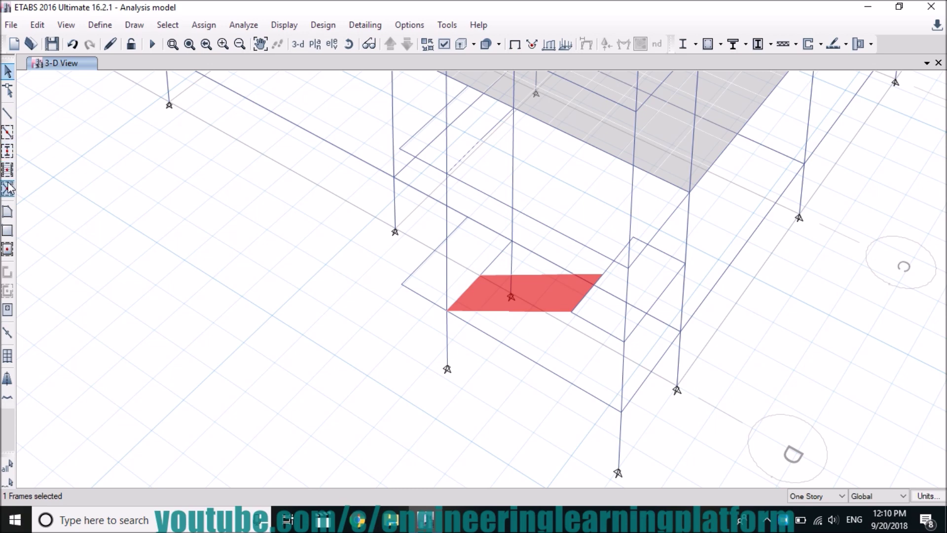
{"action": "left_click", "coordinate": [8, 212]}
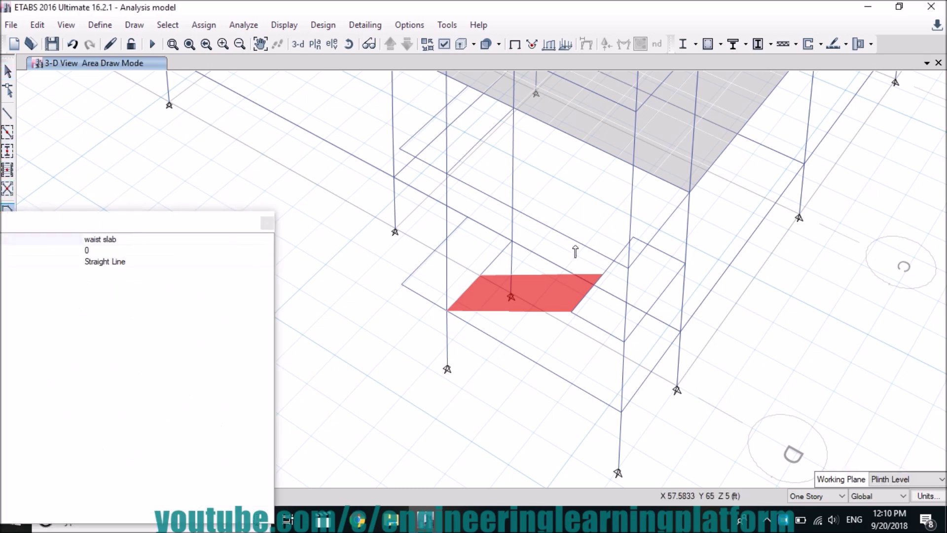
{"action": "left_click", "coordinate": [603, 274]}
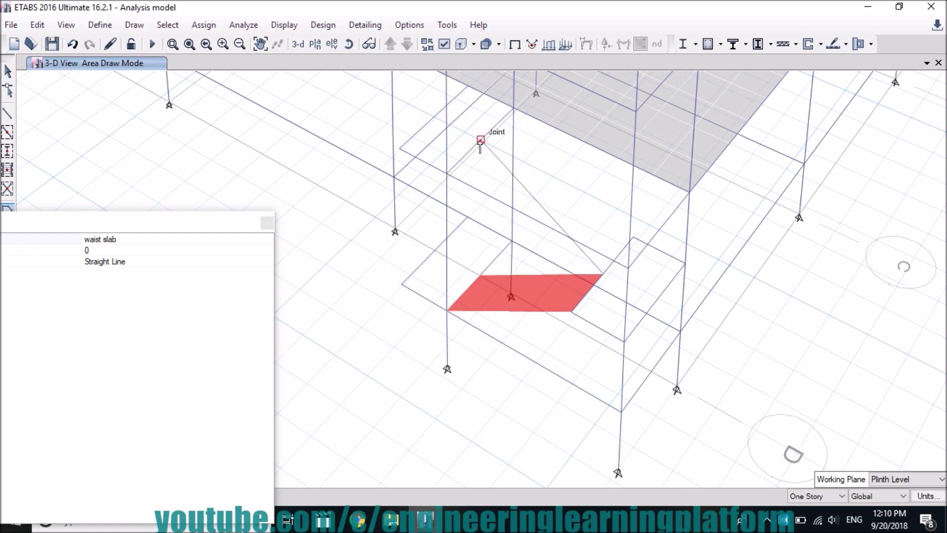
{"action": "left_click", "coordinate": [479, 141]}
{"action": "left_click", "coordinate": [514, 109]}
{"action": "left_click", "coordinate": [633, 237]}
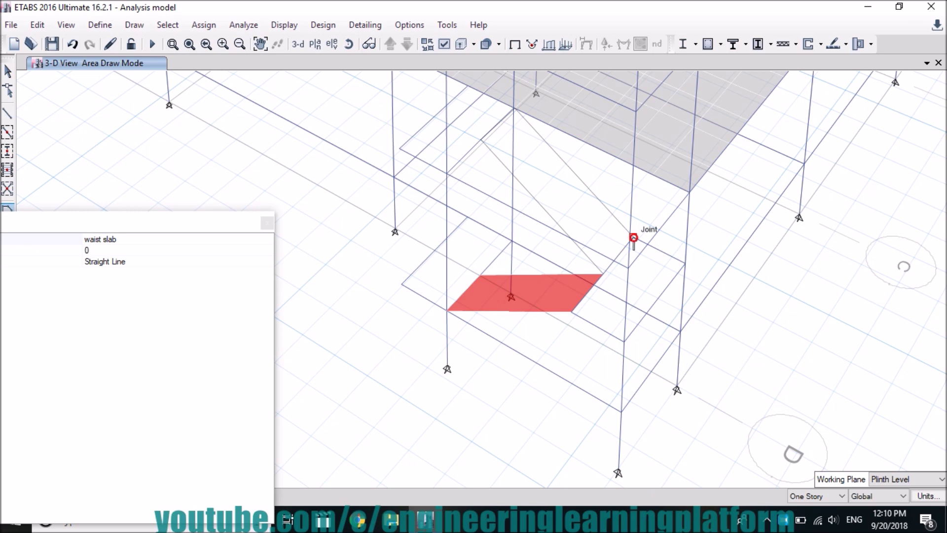
{"action": "key", "text": "Return"}
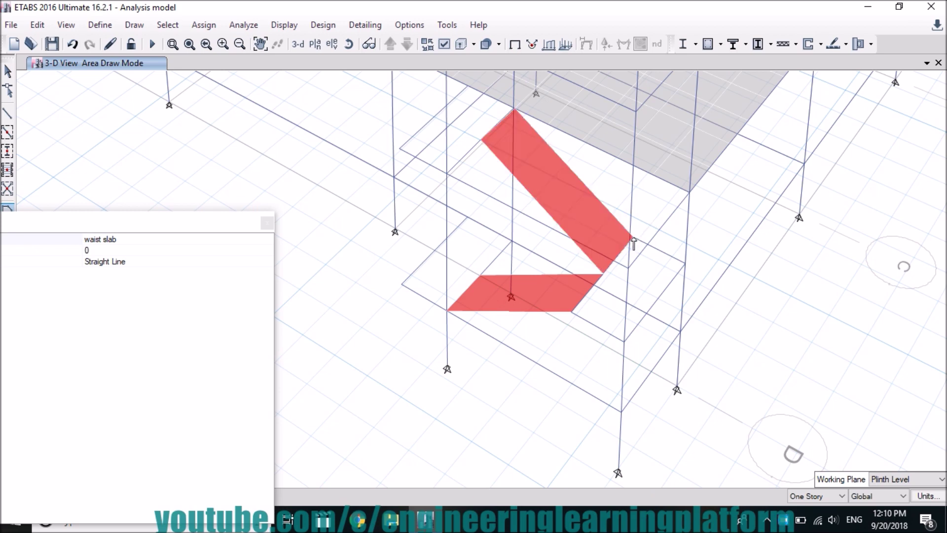
{"action": "key", "text": "Escape"}
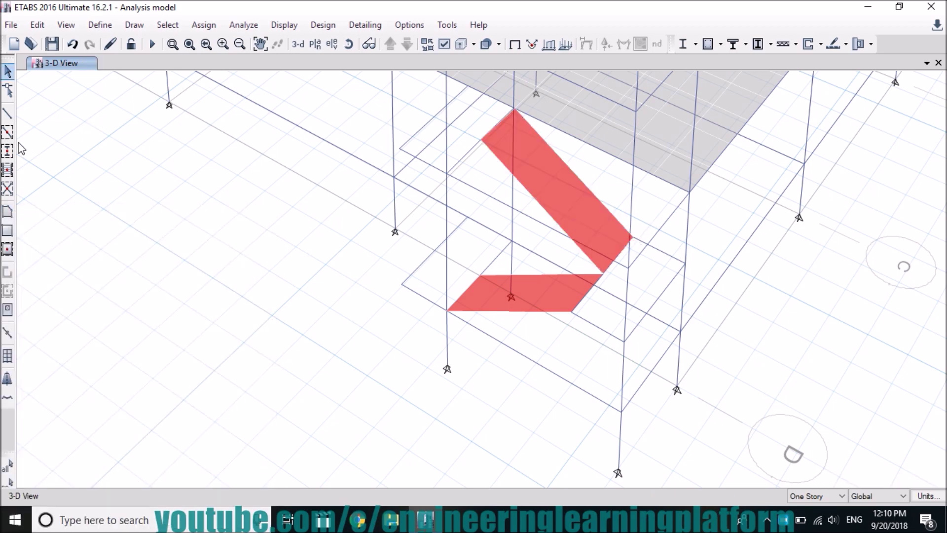
- Draw an S6 slab over the mid-height landing, filling the frame formed by its landing beams
{"action": "left_click", "coordinate": [7, 212]}
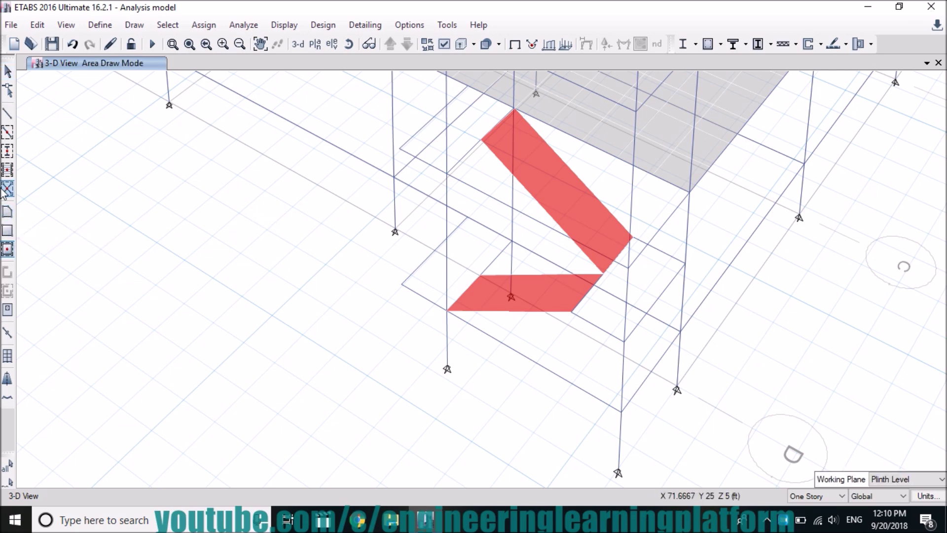
{"action": "left_click", "coordinate": [7, 212]}
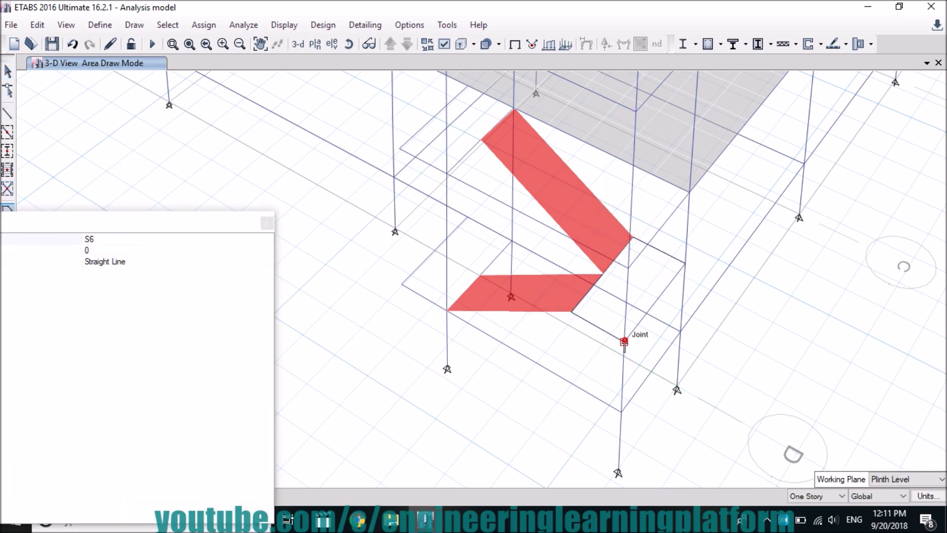
{"action": "left_click", "coordinate": [623, 341]}
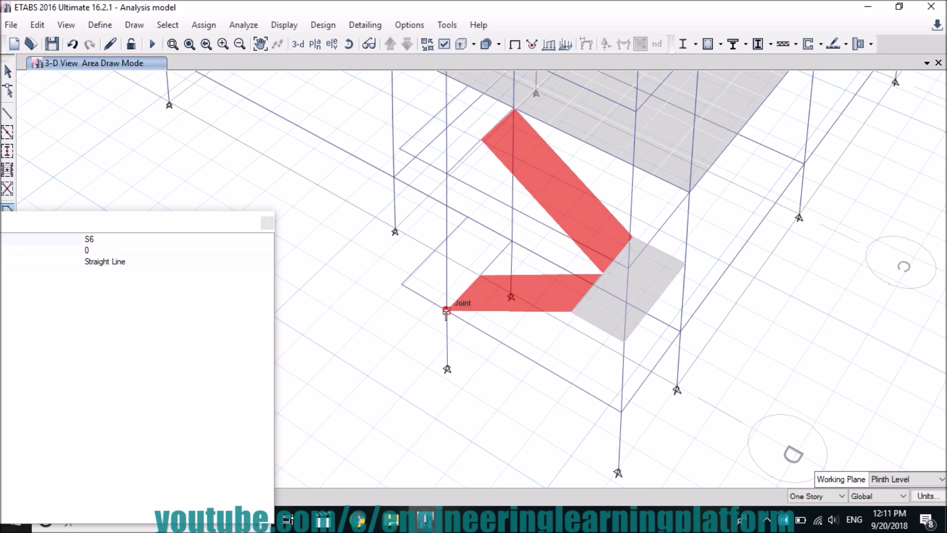
- Draw an S6 slab over the plinth-level landing that projects outside the short beam where the lower flight starts
{"action": "left_click", "coordinate": [402, 284]}
{"action": "left_click", "coordinate": [466, 216]}
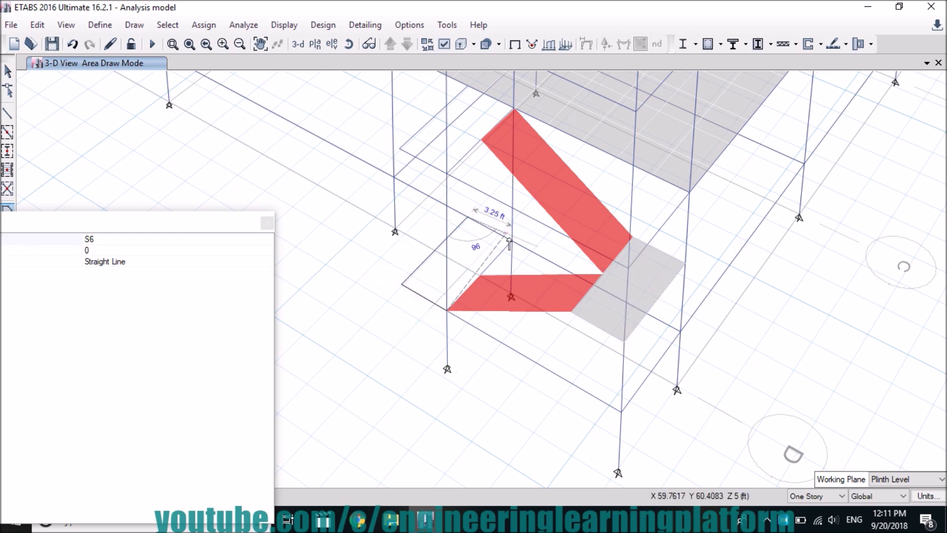
{"action": "left_click", "coordinate": [511, 240]}
{"action": "key", "text": "Return"}
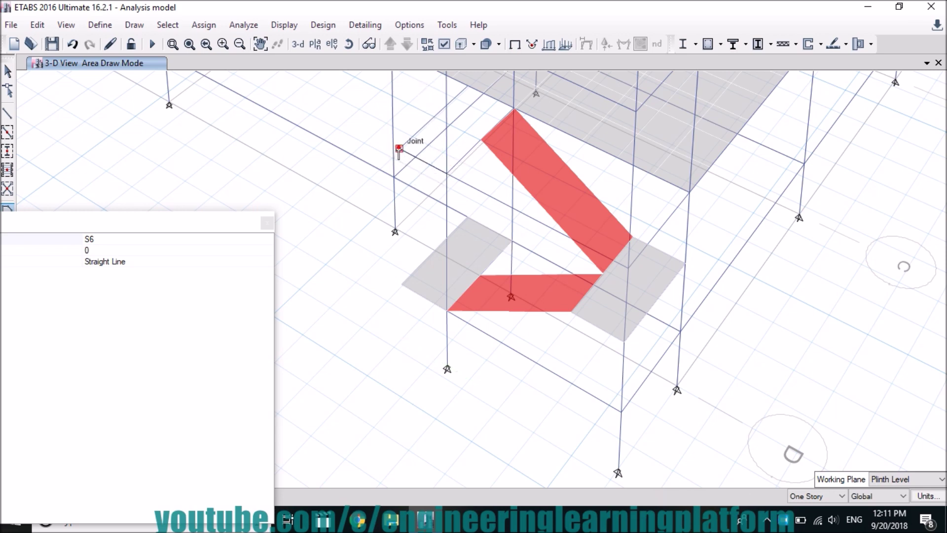
- Draw an S6 slab over the projecting Story1 landing at the head of the upper flight, and leave area drawing
{"action": "left_click", "coordinate": [514, 111]}
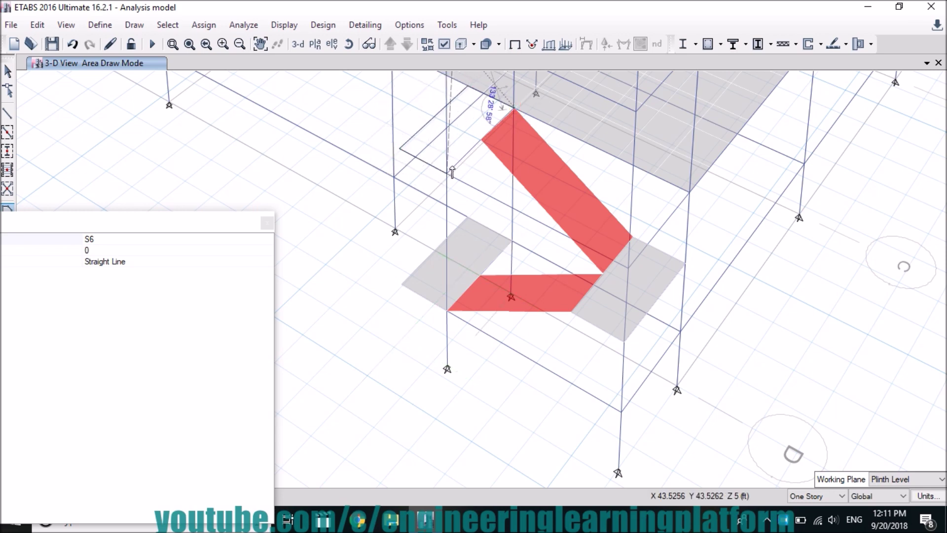
{"action": "left_click", "coordinate": [447, 172]}
{"action": "left_click", "coordinate": [264, 224]}
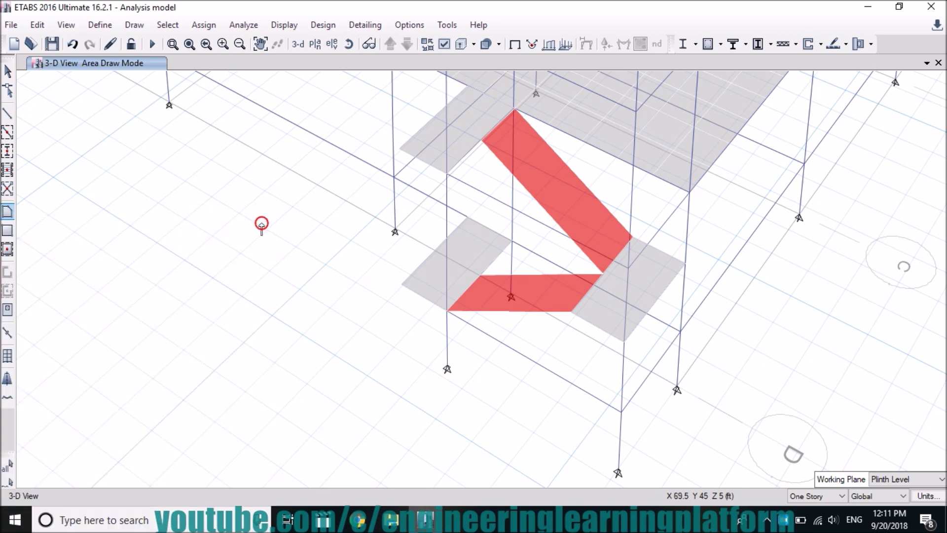
{"action": "key", "text": "Escape"}
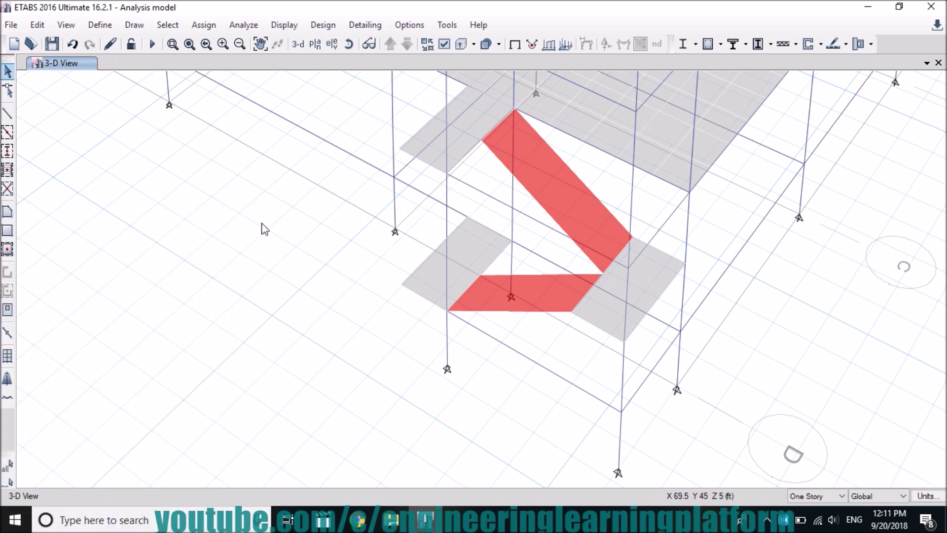
- Replicate the mid-height landing slab and beams, both waist slab flights, and the Story1 landing slab with its short beam to Story2 through Story6
{"action": "left_click", "coordinate": [590, 302]}
{"action": "left_click", "coordinate": [555, 295]}
{"action": "left_click", "coordinate": [580, 224]}
{"action": "left_click", "coordinate": [468, 138]}
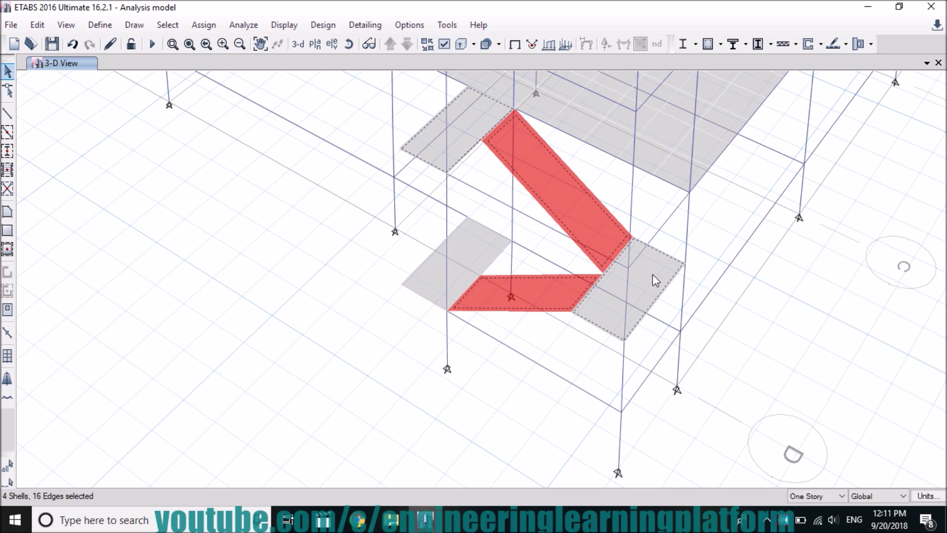
{"action": "left_click", "coordinate": [642, 321]}
{"action": "left_click", "coordinate": [644, 321]}
{"action": "left_click", "coordinate": [644, 319]}
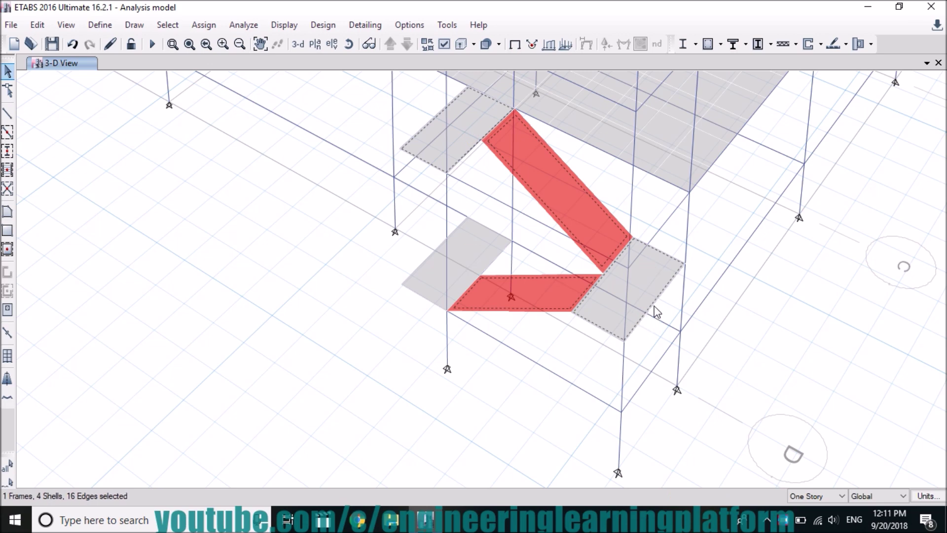
{"action": "left_click", "coordinate": [658, 300]}
{"action": "left_click", "coordinate": [668, 251]}
{"action": "left_click", "coordinate": [665, 251]}
{"action": "left_click", "coordinate": [588, 292]}
{"action": "left_click", "coordinate": [494, 131]}
{"action": "left_click", "coordinate": [37, 24]}
{"action": "left_click", "coordinate": [64, 184]}
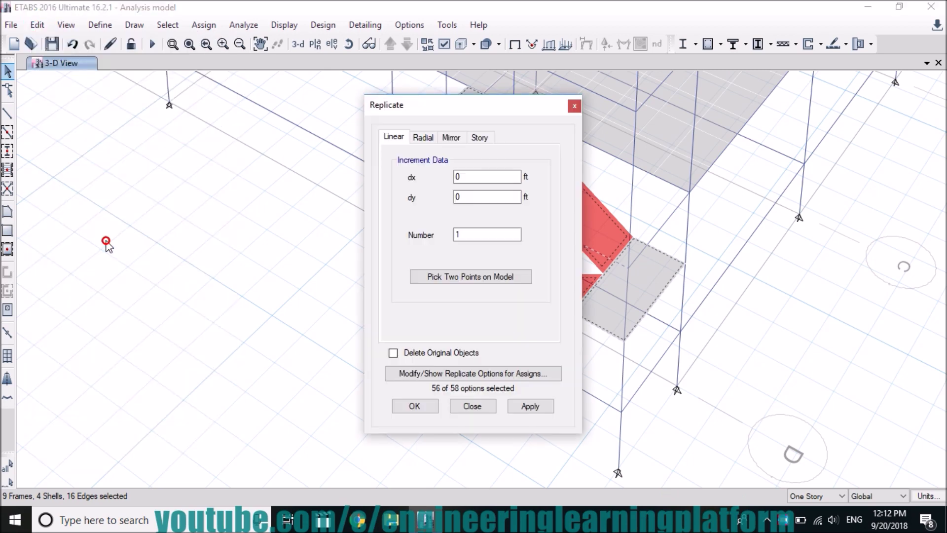
{"action": "left_click", "coordinate": [481, 137]}
{"action": "left_click", "coordinate": [426, 187]}
{"action": "key", "text": "shift+Down"}
{"action": "key", "text": "shift+Down"}
{"action": "key", "text": "shift+Down"}
{"action": "key", "text": "shift+Down"}
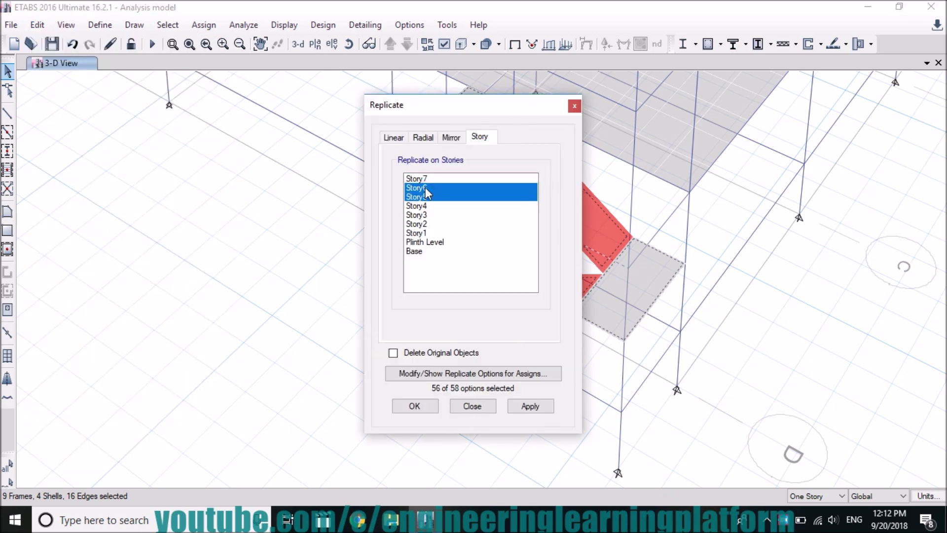
{"action": "key", "text": "shift+Down"}
{"action": "left_click", "coordinate": [530, 405]}
{"action": "left_click", "coordinate": [414, 405]}
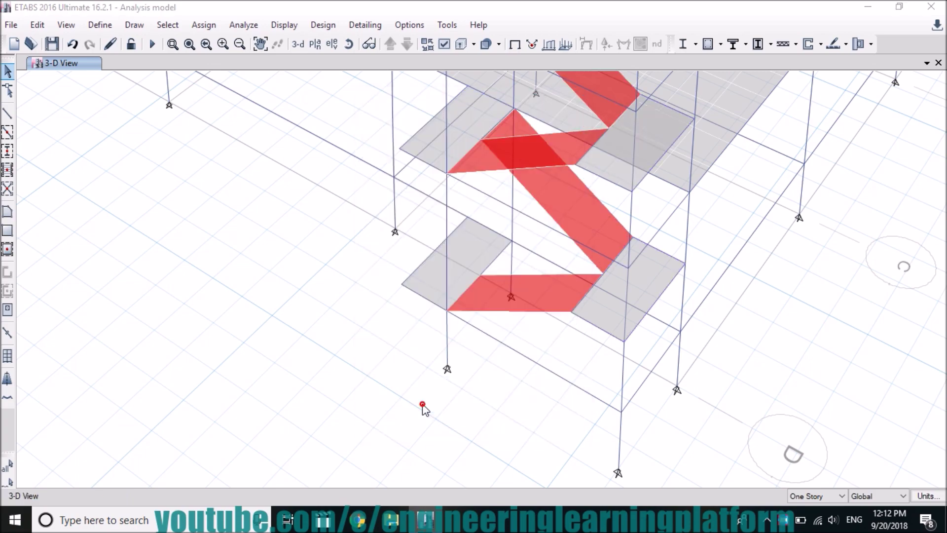
- Inspect the replicated staircase over the building's full height in the 3D view from different angles
{"action": "left_click", "coordinate": [298, 44]}
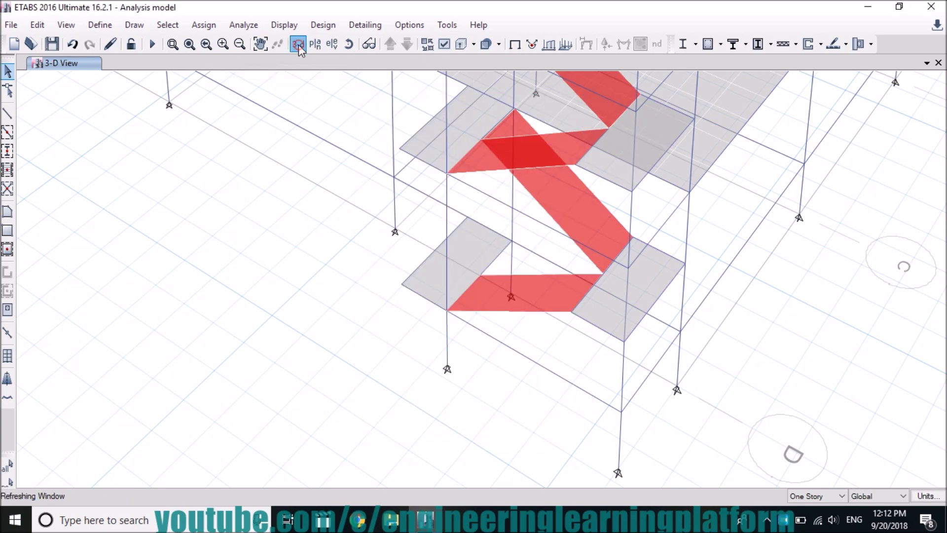
{"action": "left_click", "coordinate": [349, 43]}
{"action": "left_click_drag", "start_coordinate": [708, 232], "coordinate": [194, 170]}
{"action": "left_click", "coordinate": [349, 44]}
{"action": "left_click_drag", "start_coordinate": [666, 247], "coordinate": [733, 277]}
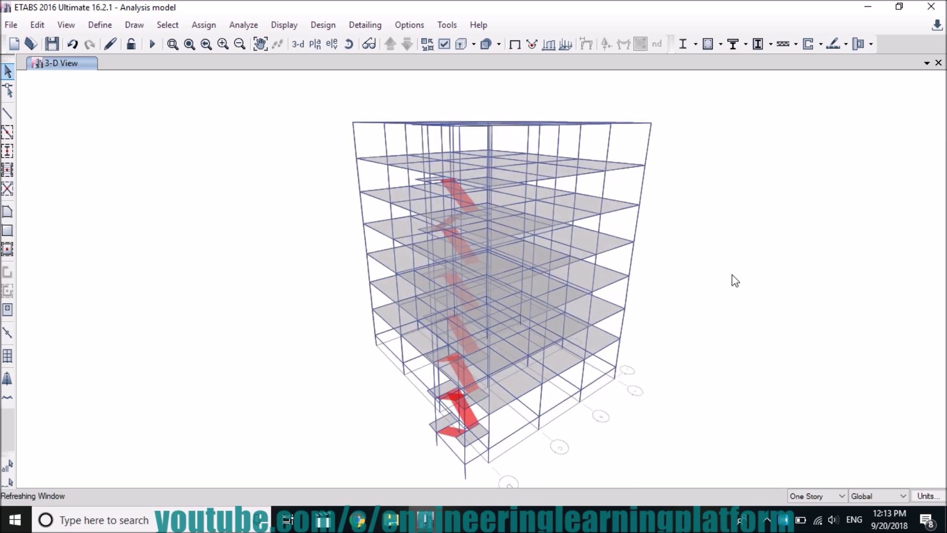
- In the Story7 plan, draw an S6 slab over the whole projecting staircase bay beside grid line D
{"action": "left_click", "coordinate": [315, 44]}
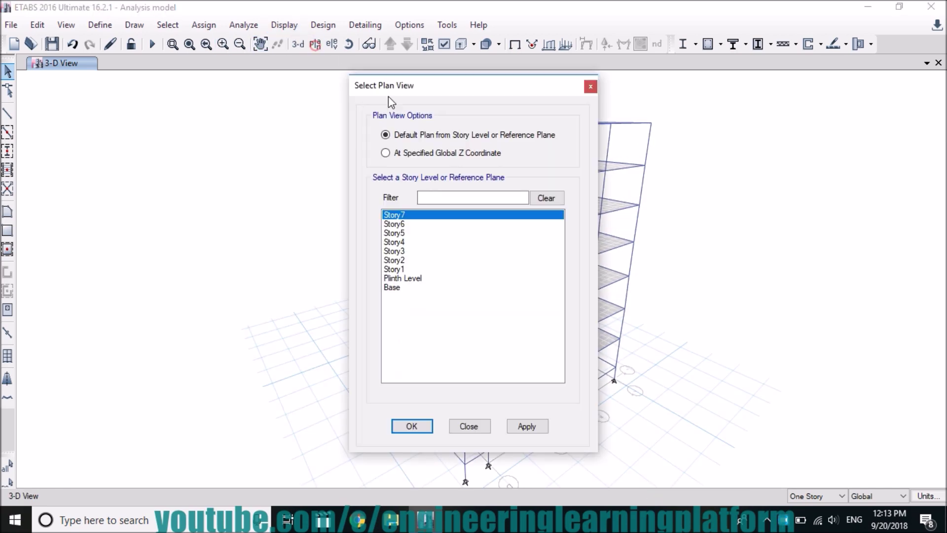
{"action": "left_click", "coordinate": [526, 425]}
{"action": "left_click", "coordinate": [420, 423]}
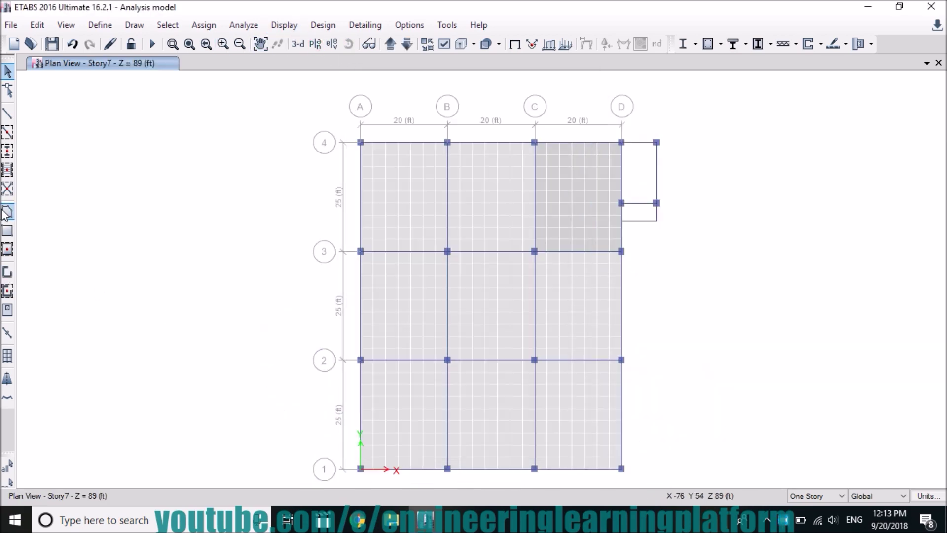
{"action": "left_click", "coordinate": [7, 211]}
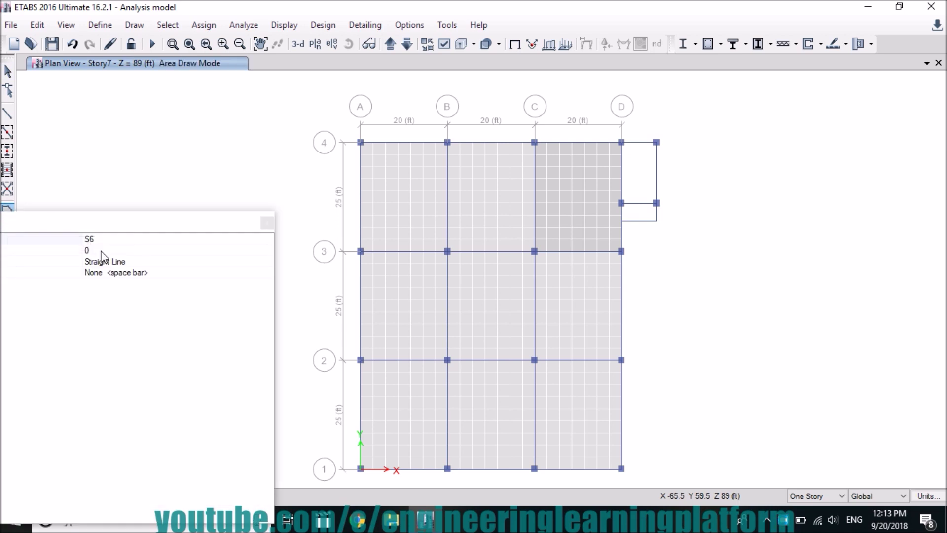
{"action": "left_click", "coordinate": [655, 220]}
{"action": "left_click", "coordinate": [621, 142]}
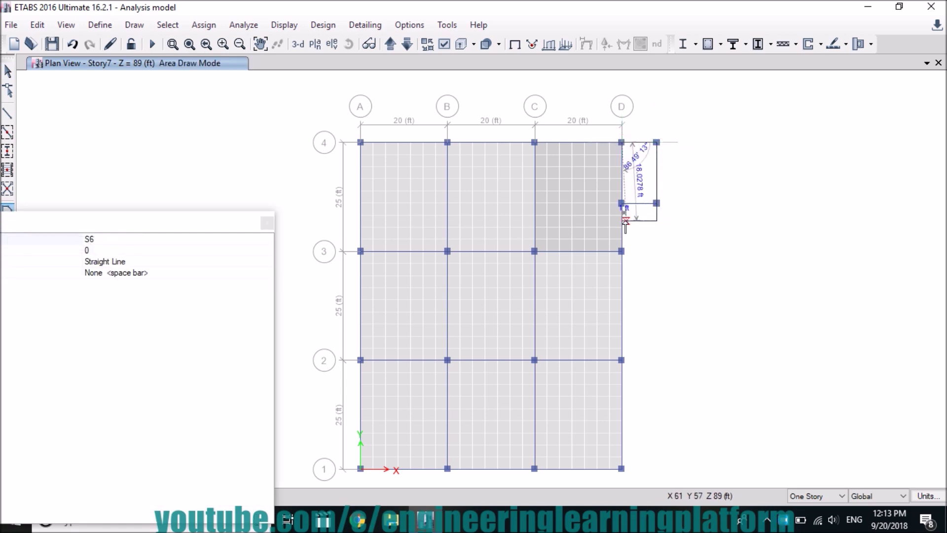
{"action": "double_click", "coordinate": [622, 221]}
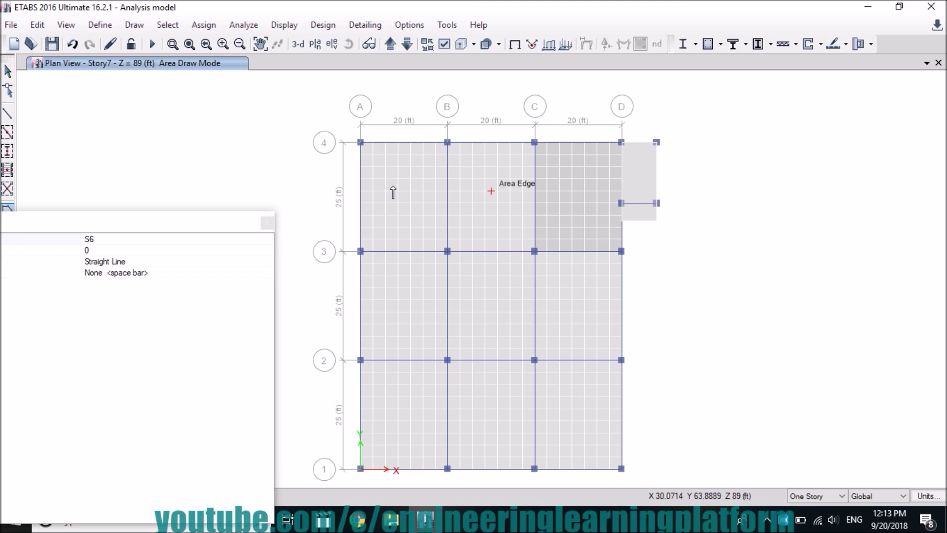
{"action": "left_click", "coordinate": [267, 223]}
- Examine the finished building and staircase in the 3D view and the 3D rendered view from several angles
{"action": "left_click", "coordinate": [298, 44]}
{"action": "left_click_drag", "start_coordinate": [375, 247], "coordinate": [162, 184]}
{"action": "left_click", "coordinate": [444, 44]}
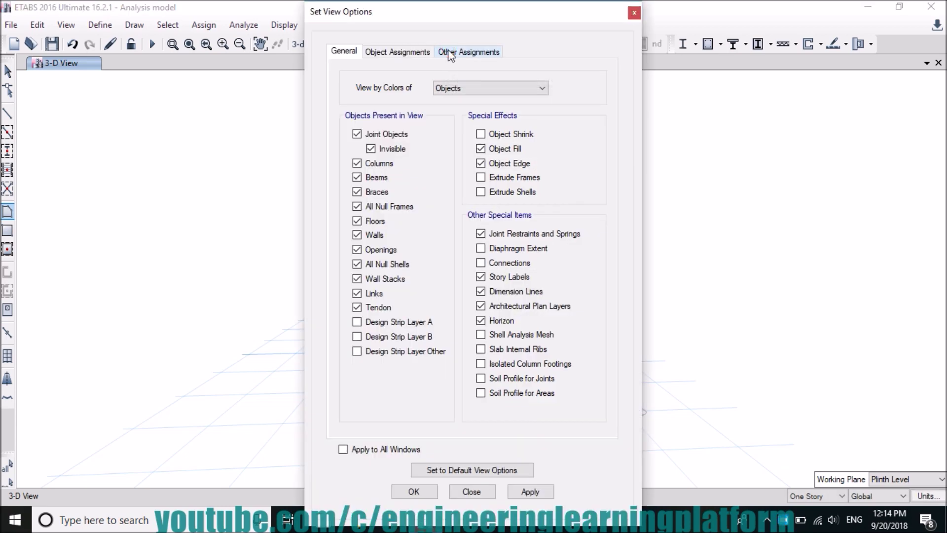
{"action": "left_click", "coordinate": [423, 492]}
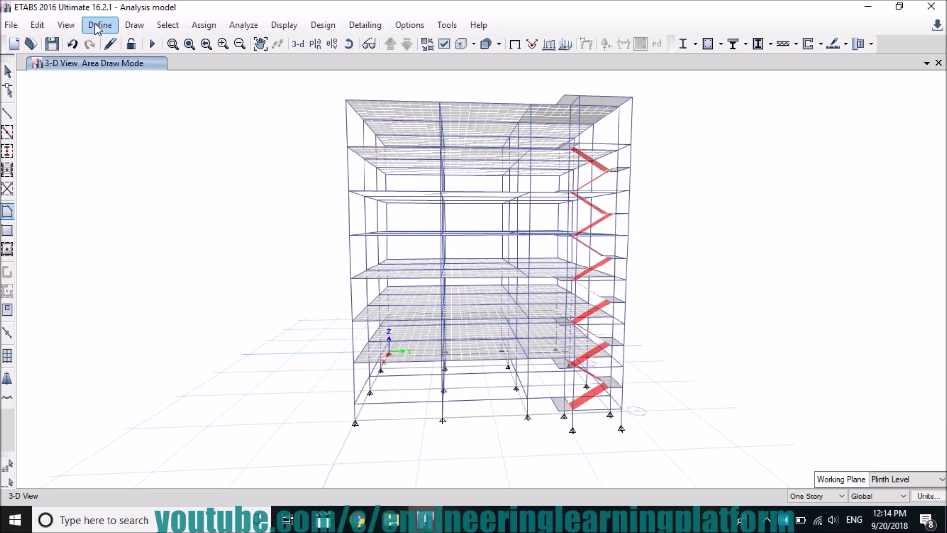
{"action": "left_click", "coordinate": [66, 24]}
{"action": "left_click", "coordinate": [166, 459]}
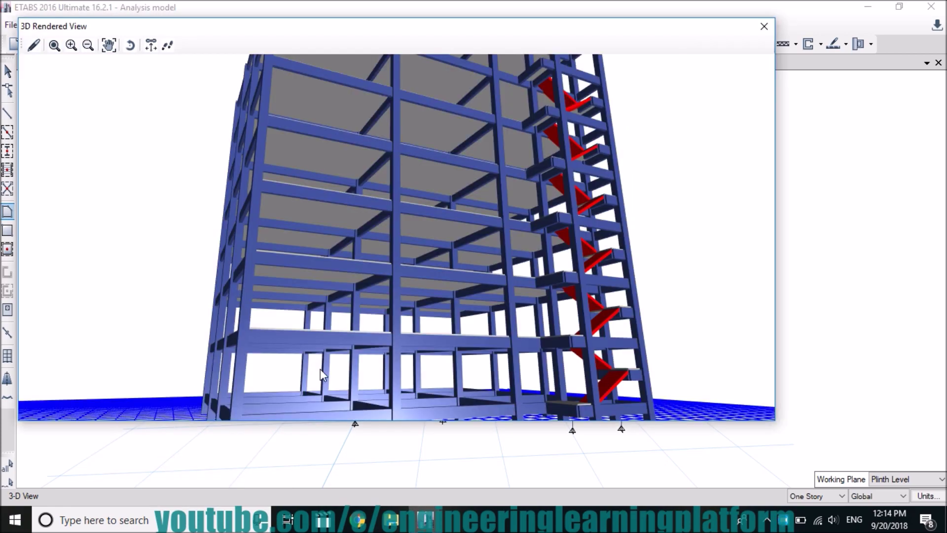
{"action": "left_click_drag", "start_coordinate": [560, 131], "coordinate": [323, 232]}
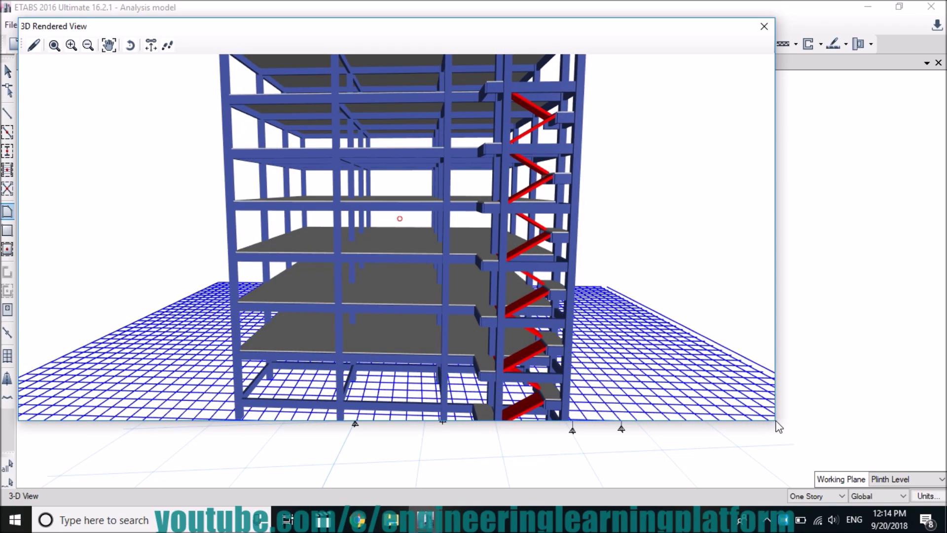
{"action": "left_click_drag", "start_coordinate": [621, 276], "coordinate": [495, 331]}
{"action": "left_click", "coordinate": [88, 45]}
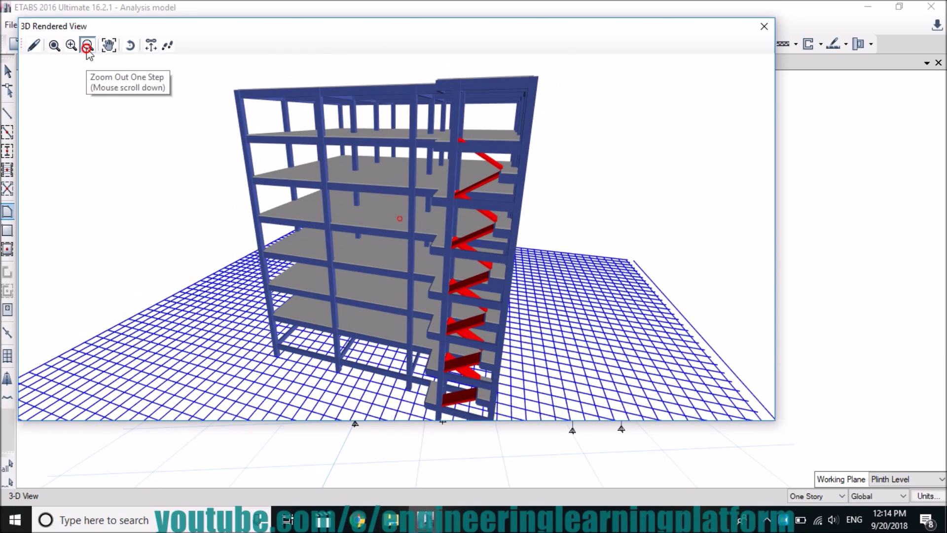
{"action": "left_click_drag", "start_coordinate": [342, 305], "coordinate": [444, 247]}
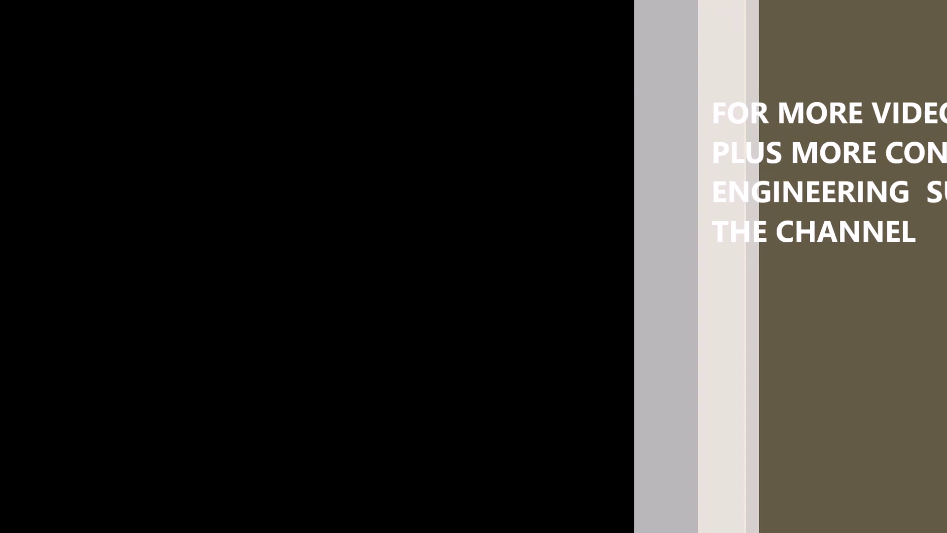